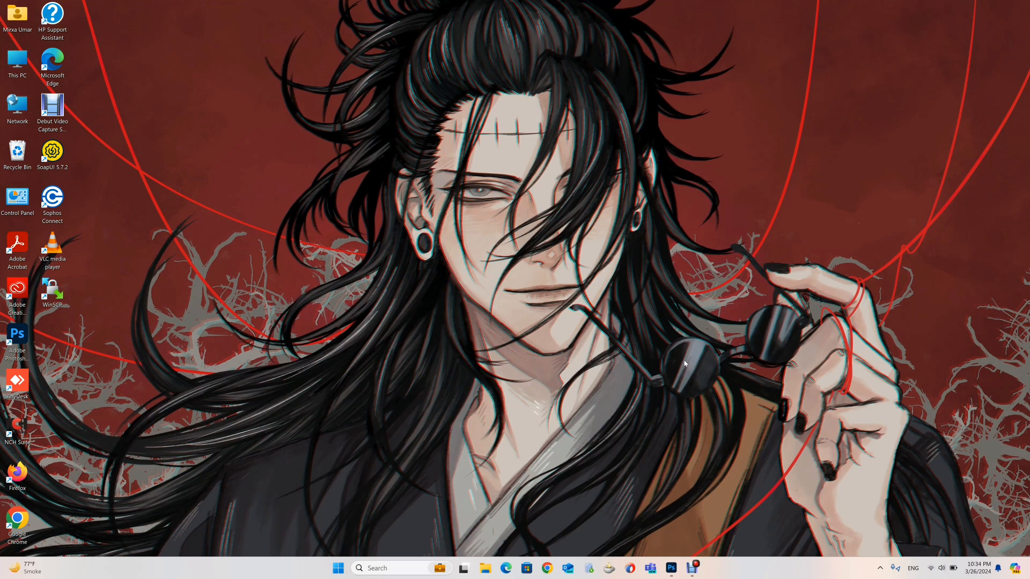
Switch to Photoshop and activate the Brush tool for the blank 1920 x 1080 px document.
left_click(671, 568)
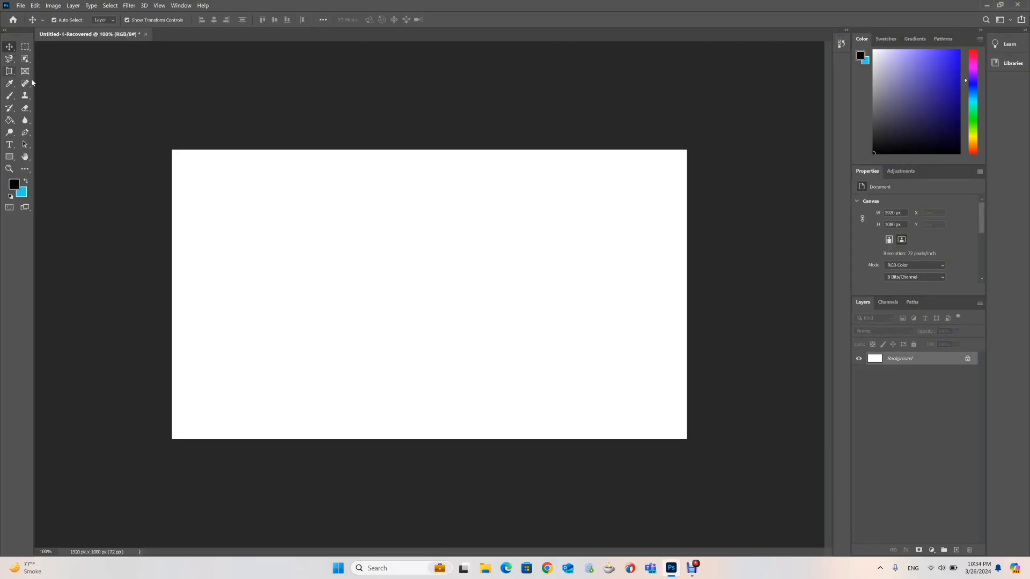
left_click(11, 96)
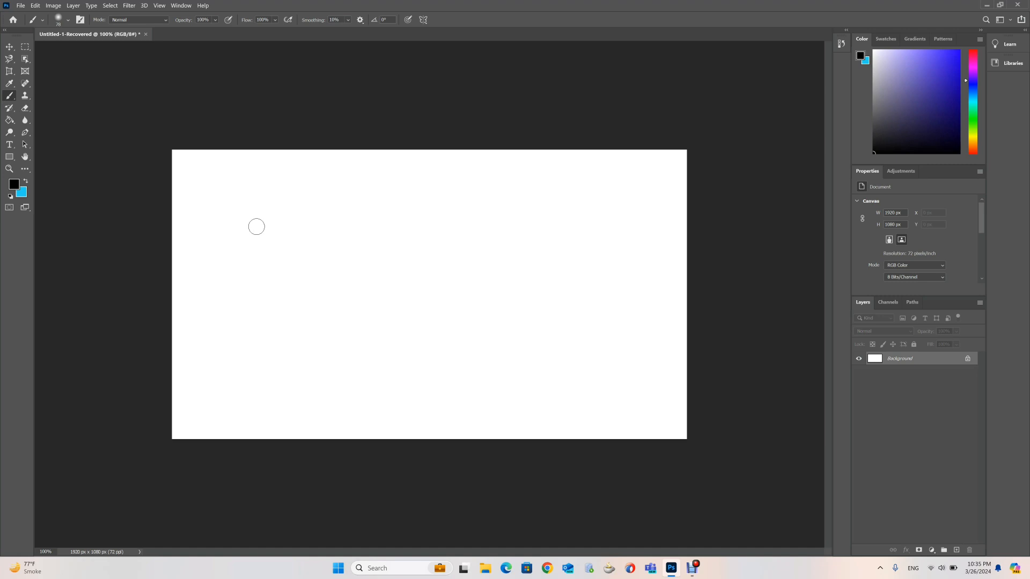
Paint two long freehand black test strokes across the white canvas and undo both.
mouse_move(242, 236)
left_mouse_down()
mouse_move(397, 275)
mouse_move(382, 262)
mouse_move(512, 242)
mouse_move(499, 231)
mouse_move(441, 335)
mouse_move(604, 292)
mouse_move(497, 305)
left_mouse_up()
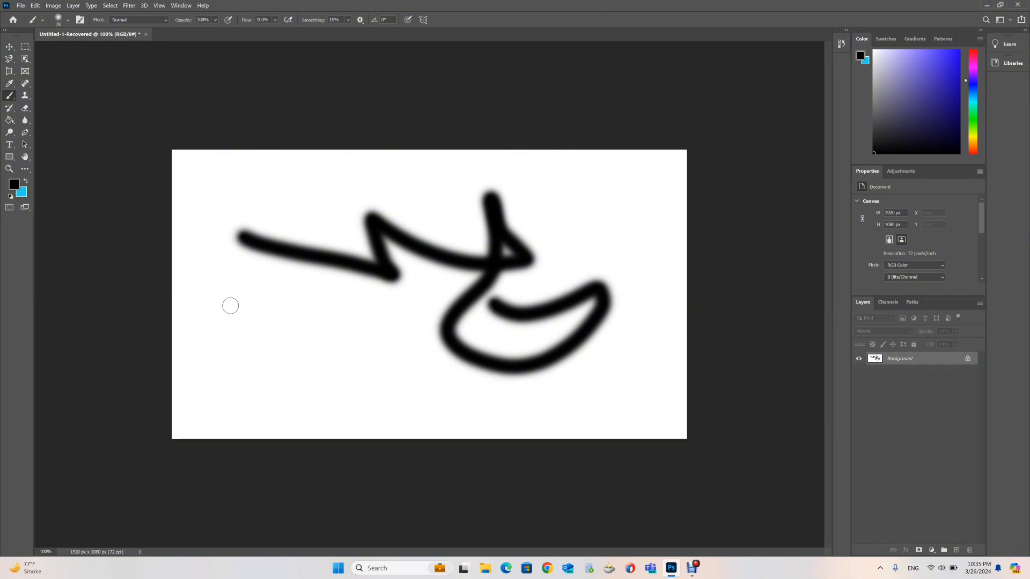
mouse_move(230, 306)
left_mouse_down()
mouse_move(251, 324)
mouse_move(280, 315)
mouse_move(298, 334)
mouse_move(325, 317)
mouse_move(433, 347)
mouse_move(539, 311)
mouse_move(562, 221)
mouse_move(431, 277)
mouse_move(384, 224)
mouse_move(334, 202)
left_mouse_up()
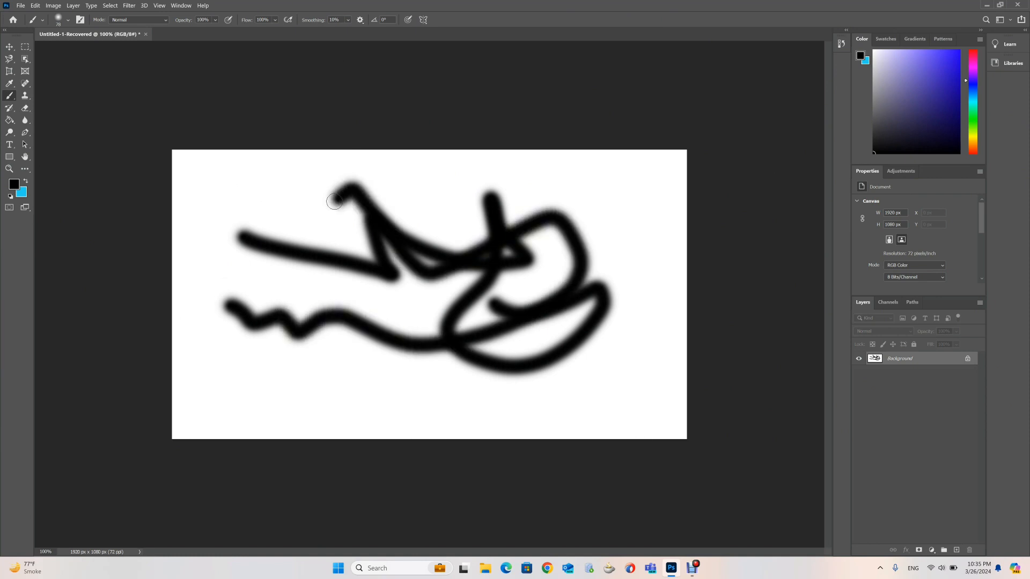
key("ctrl+z")
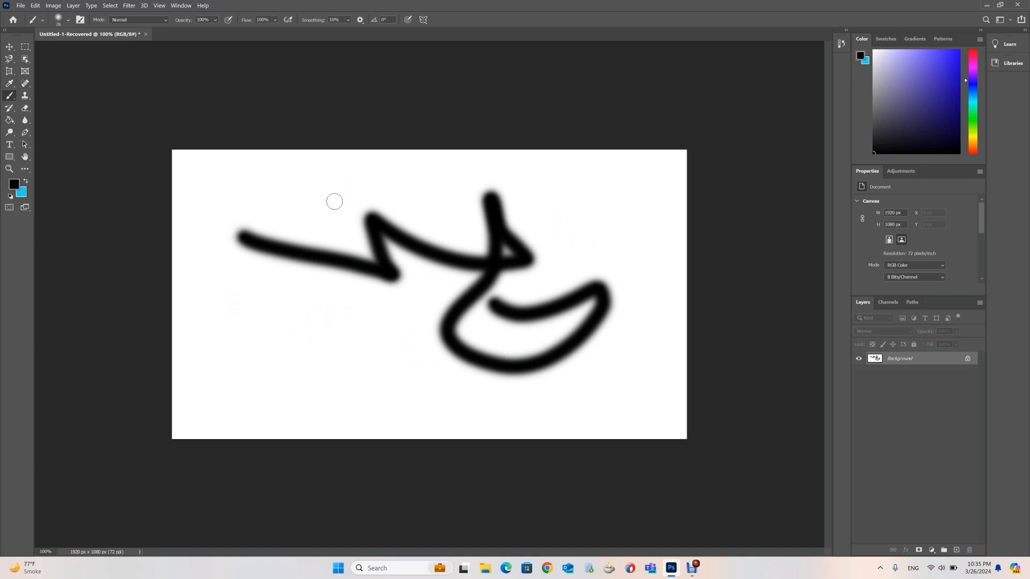
key("ctrl+z")
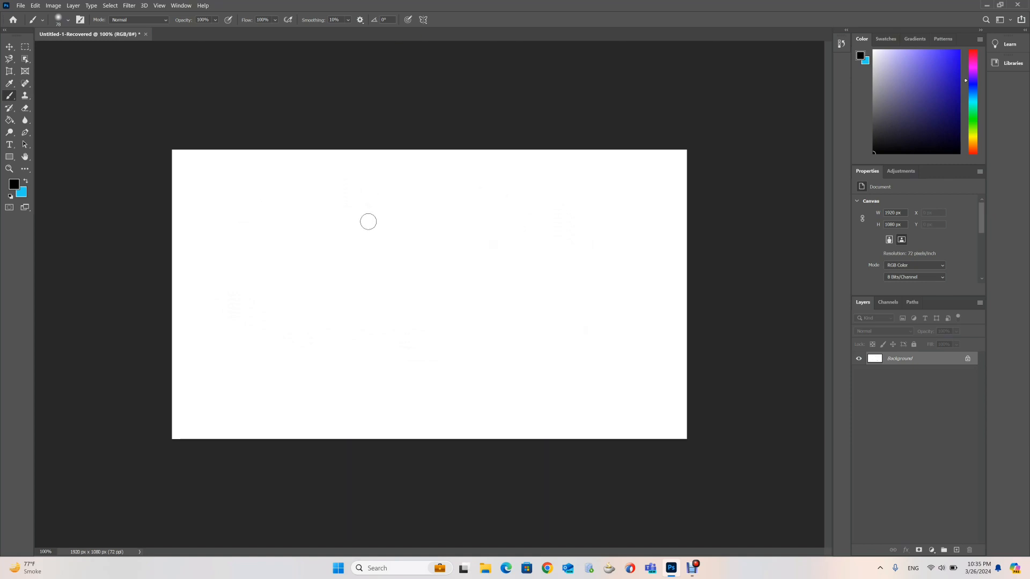
Choose the Soft Round brush preset from the General Brushes group.
right_click(369, 221)
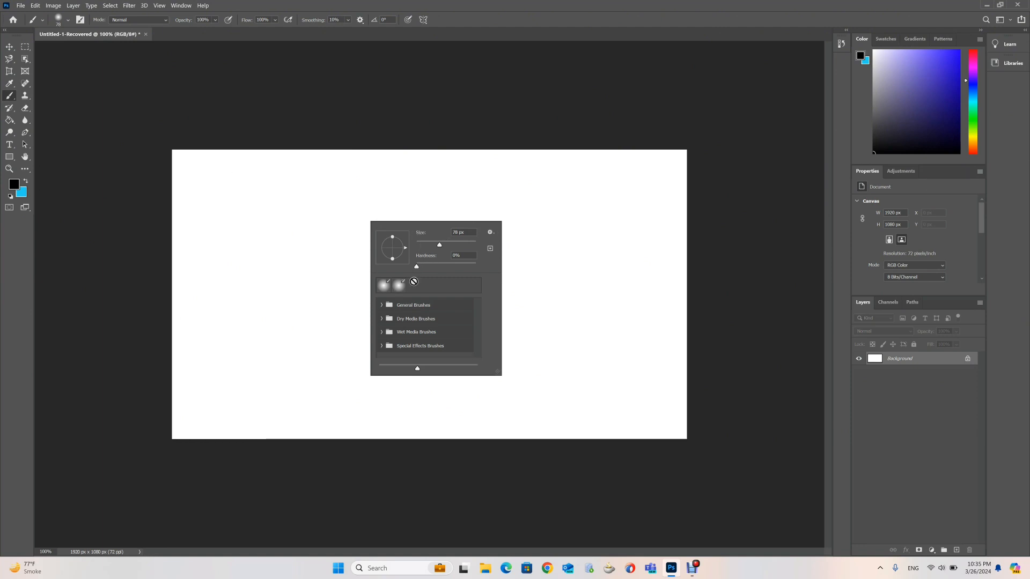
left_click(491, 233)
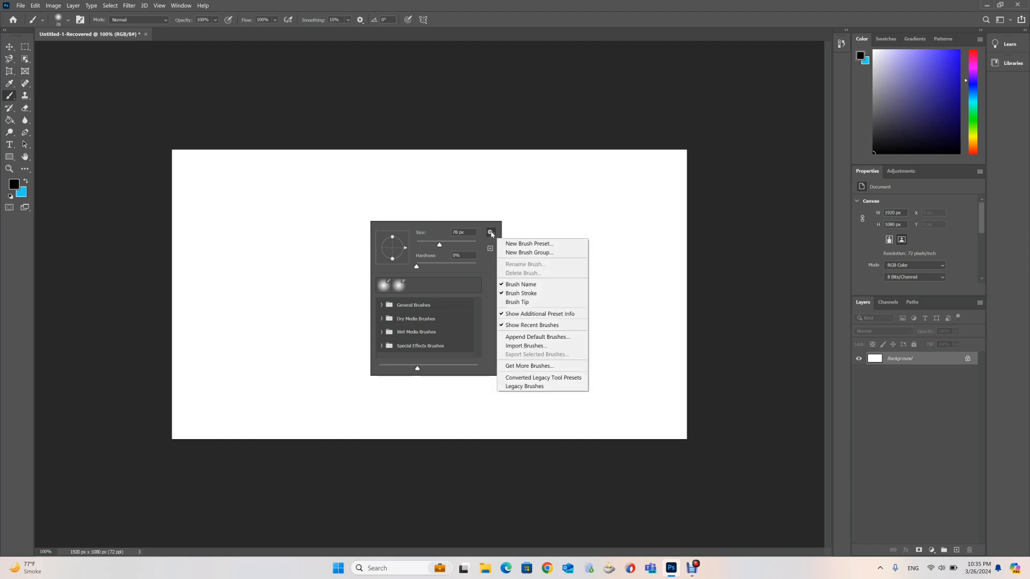
left_click(437, 322)
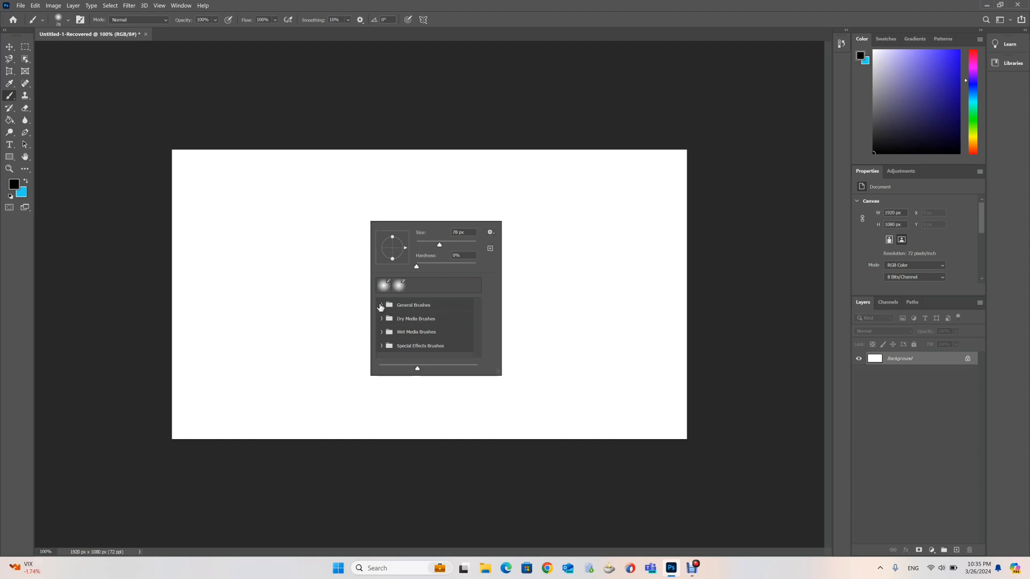
left_click(381, 306)
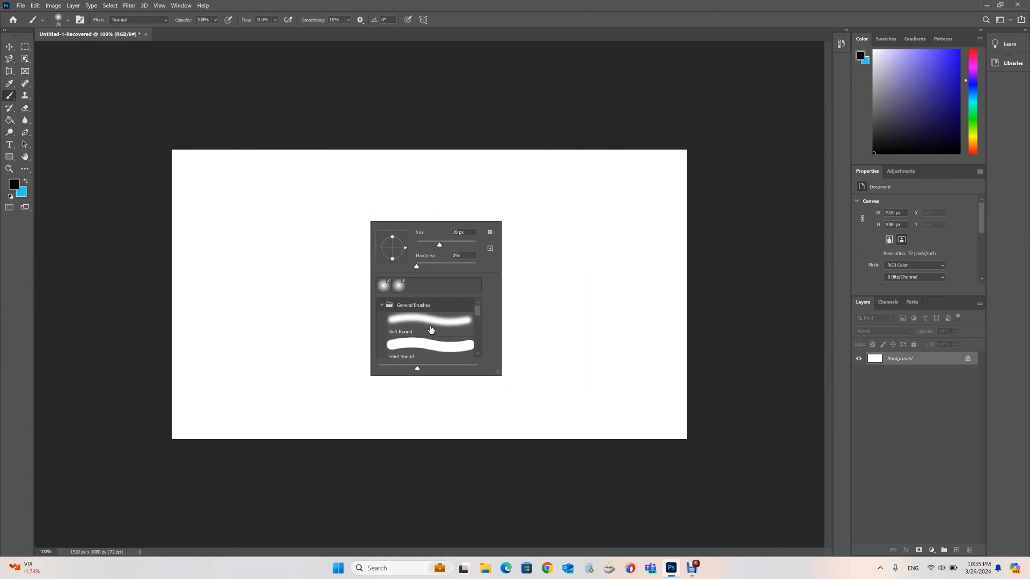
left_click(421, 329)
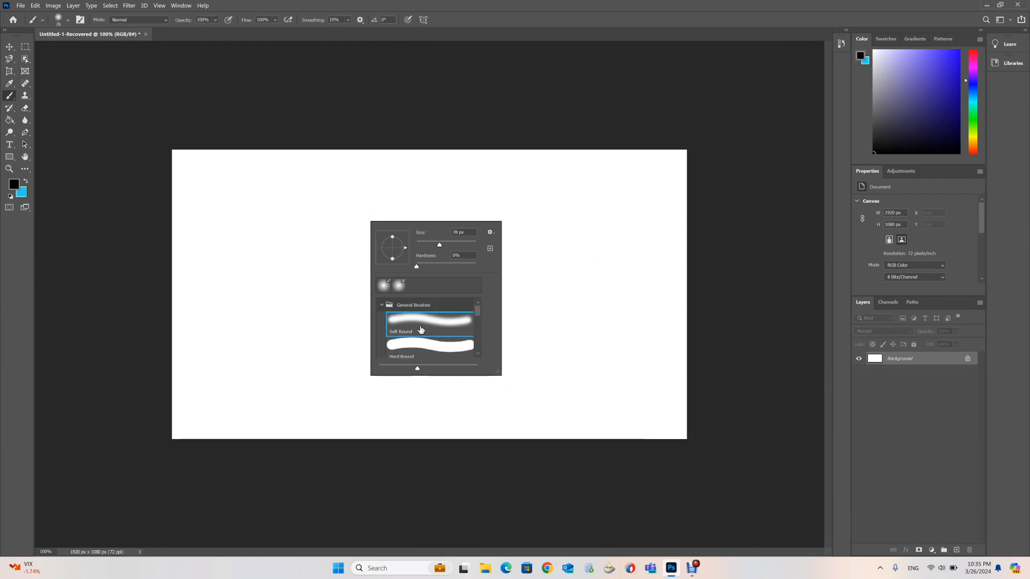
Try the Soft Round brush with short freehand strokes on the upper part of the canvas, and undo them.
mouse_move(202, 247)
left_mouse_down()
mouse_move(223, 223)
mouse_move(293, 241)
left_mouse_up()
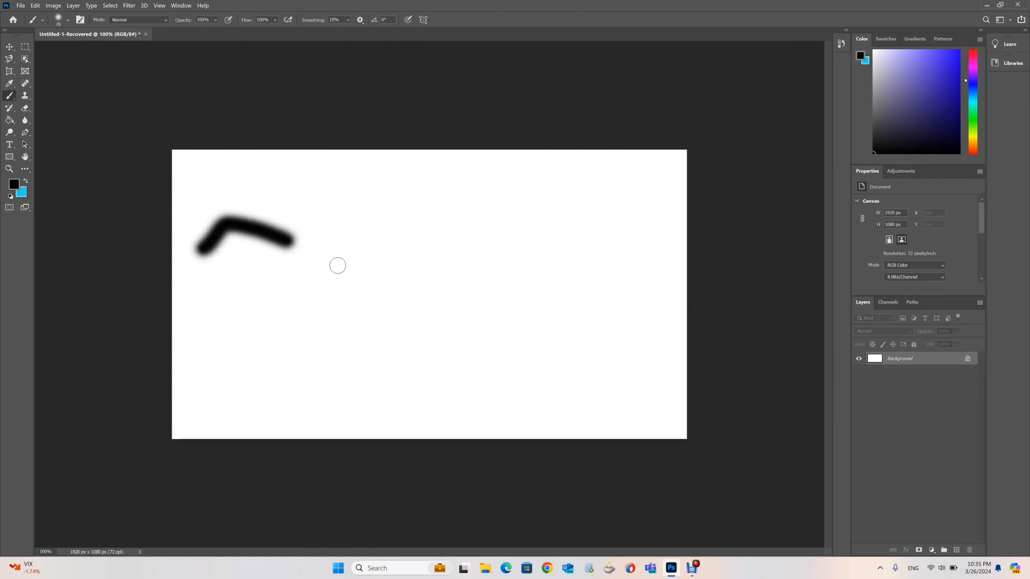
mouse_move(338, 266)
left_mouse_down()
mouse_move(447, 239)
mouse_move(424, 217)
mouse_move(381, 301)
mouse_move(350, 276)
mouse_move(522, 215)
left_mouse_up()
key("ctrl+z")
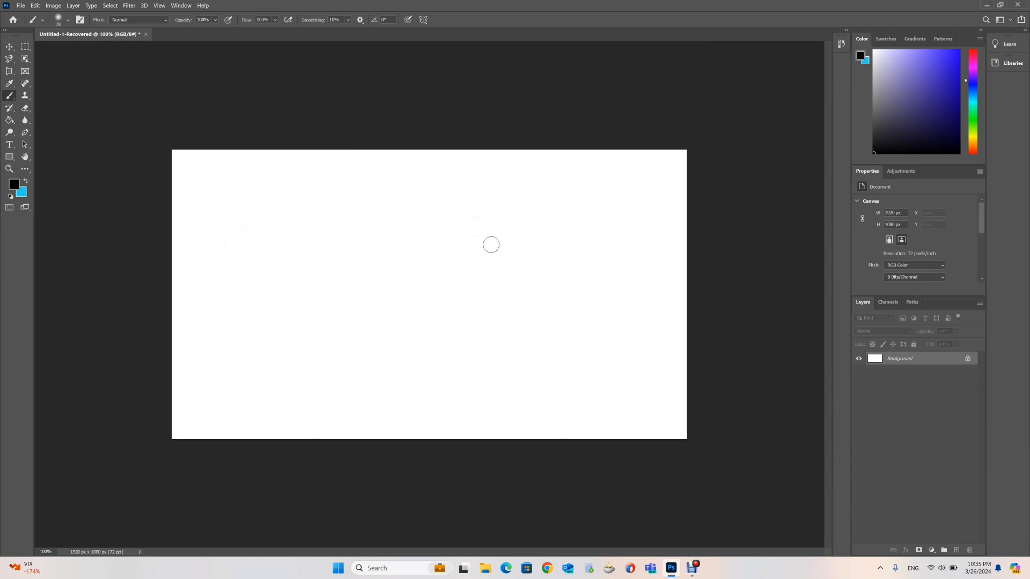
Try the Hard Round brush with a single dot and a looping figure-eight stroke, and undo both marks.
right_click(490, 244)
left_click(560, 370)
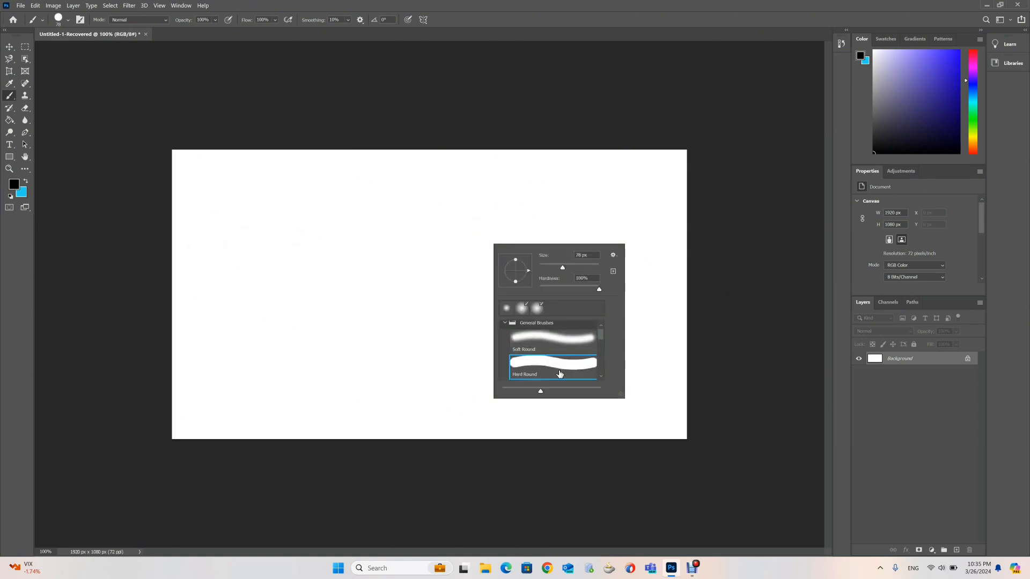
left_click(268, 313)
mouse_move(241, 315)
left_mouse_down()
mouse_move(271, 246)
mouse_move(351, 266)
mouse_move(514, 362)
mouse_move(589, 362)
mouse_move(648, 293)
mouse_move(581, 239)
mouse_move(364, 345)
mouse_move(273, 340)
mouse_move(221, 284)
mouse_move(248, 244)
mouse_move(429, 258)
left_mouse_up()
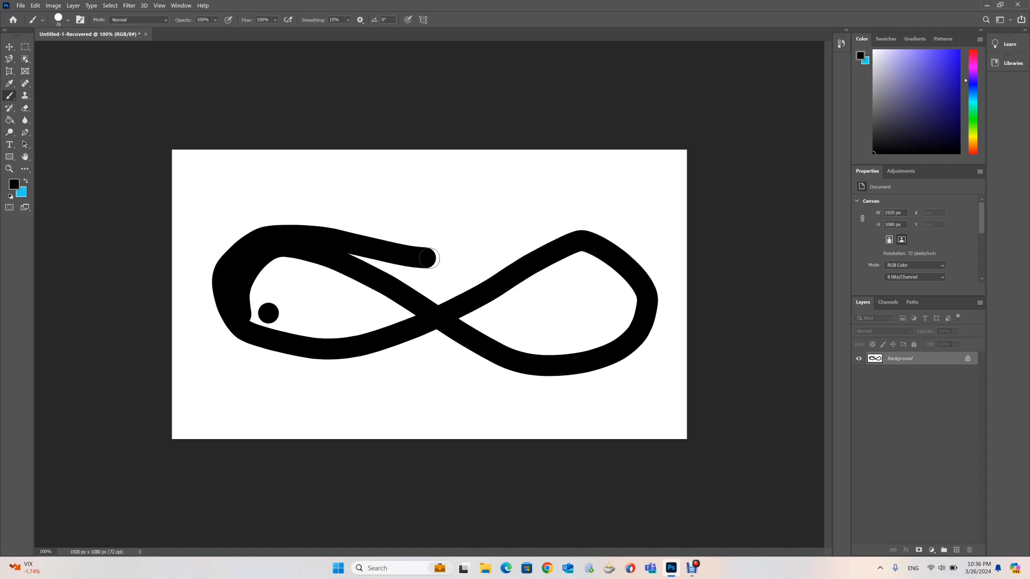
key("ctrl+z")
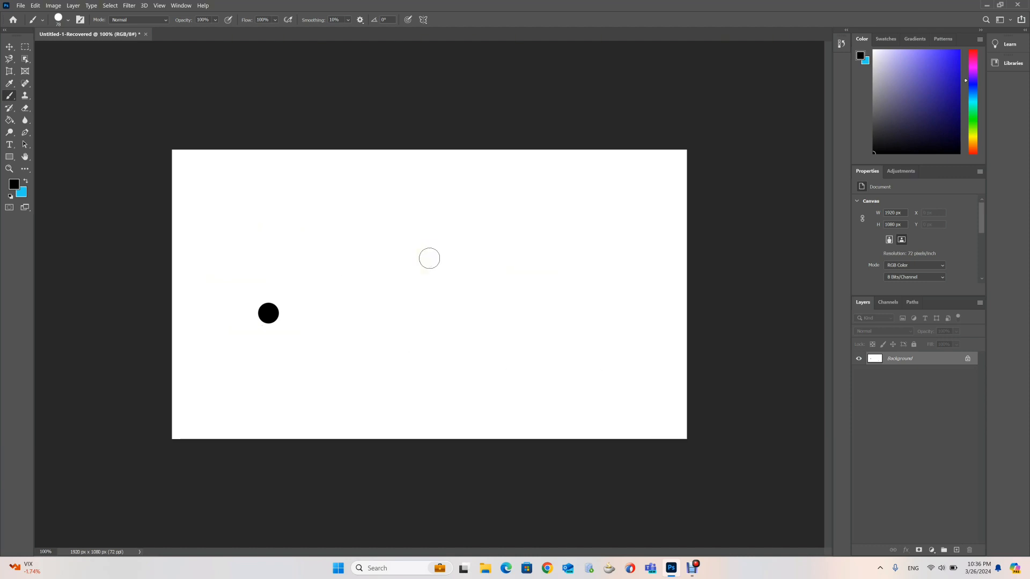
key("ctrl+alt+z")
Expand the Special Effects Brushes group and restore the Legacy Brushes set to the list of brush presets.
right_click(363, 243)
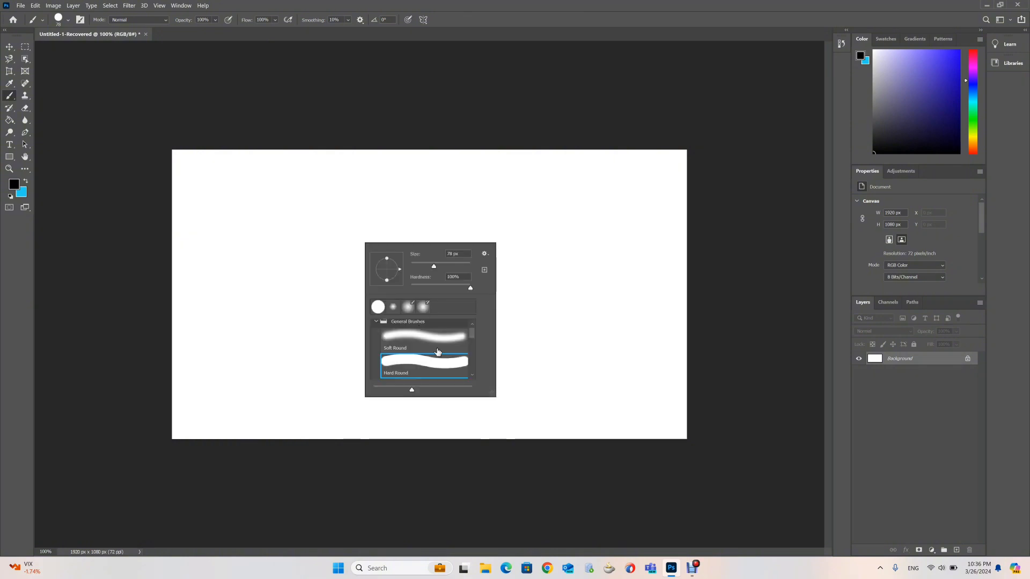
scroll(438, 352, "down", 1)
scroll(466, 348, "down", 6)
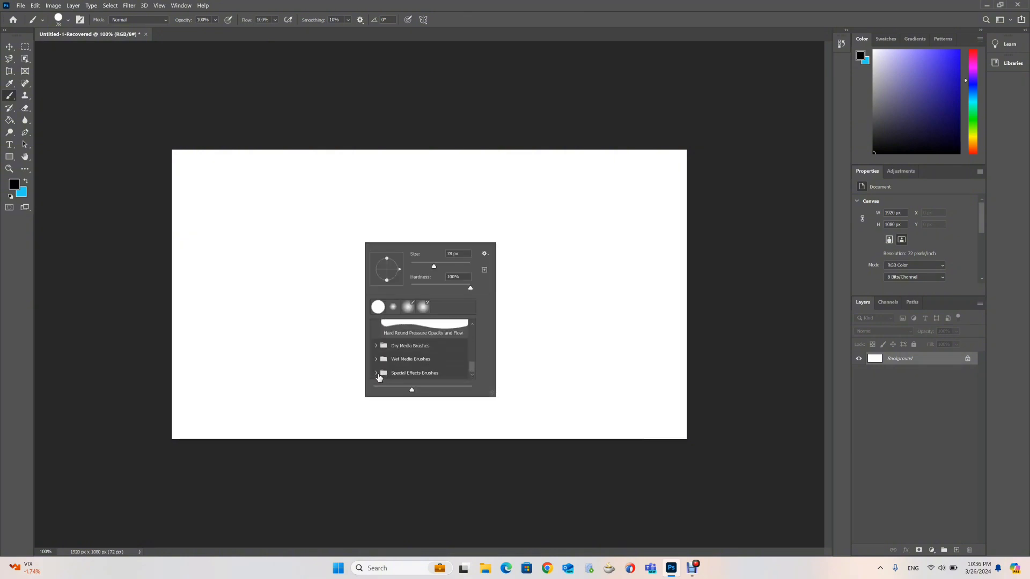
left_click(377, 378)
scroll(474, 354, "down", 3)
left_click_drag(474, 355, 473, 376)
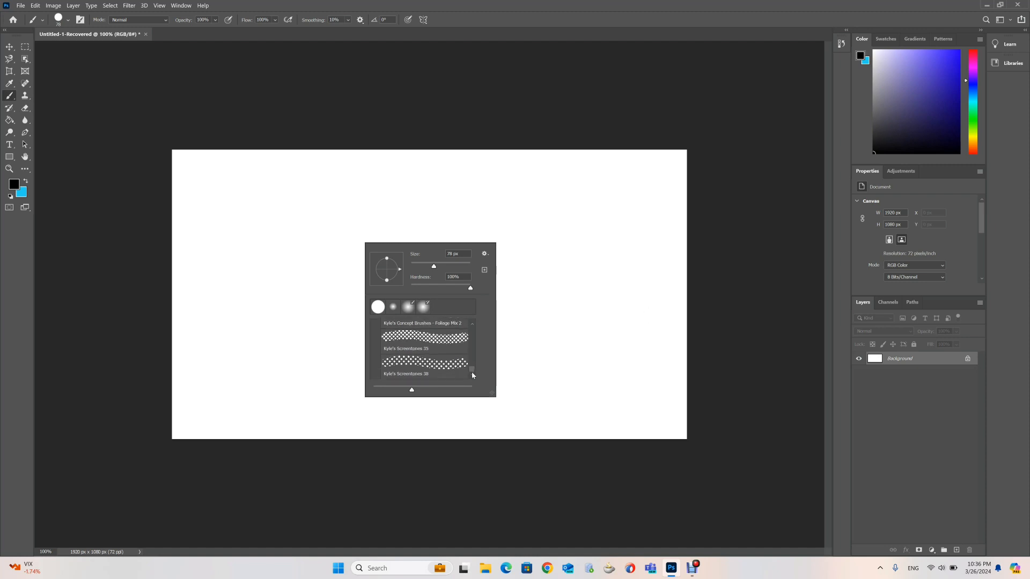
left_click(484, 254)
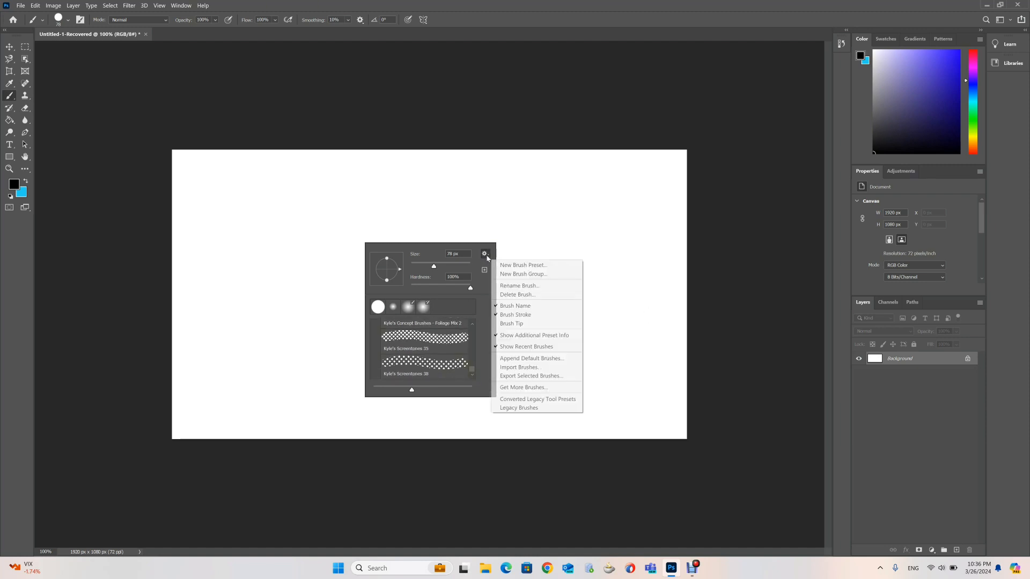
left_click(513, 407)
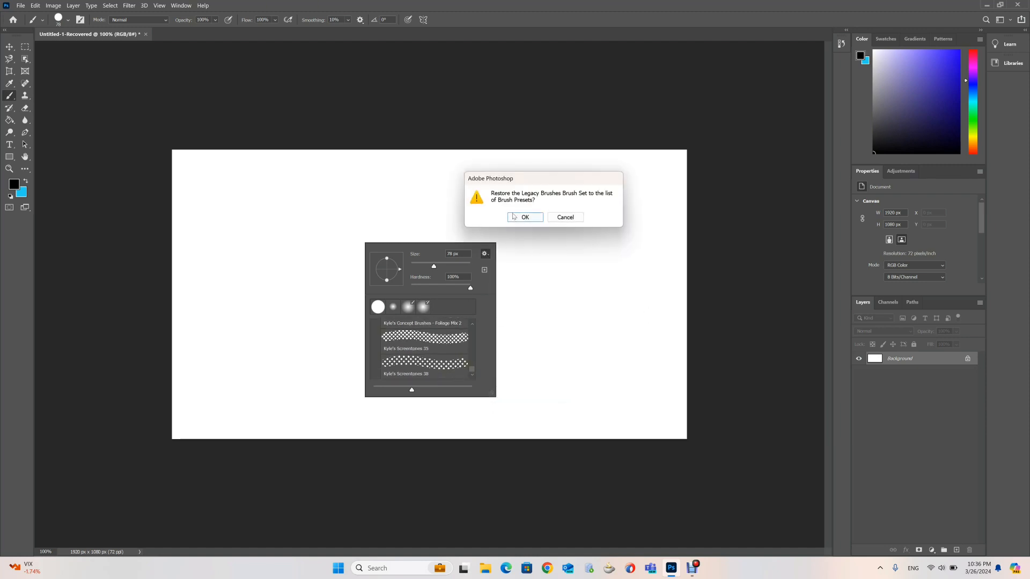
left_click(528, 220)
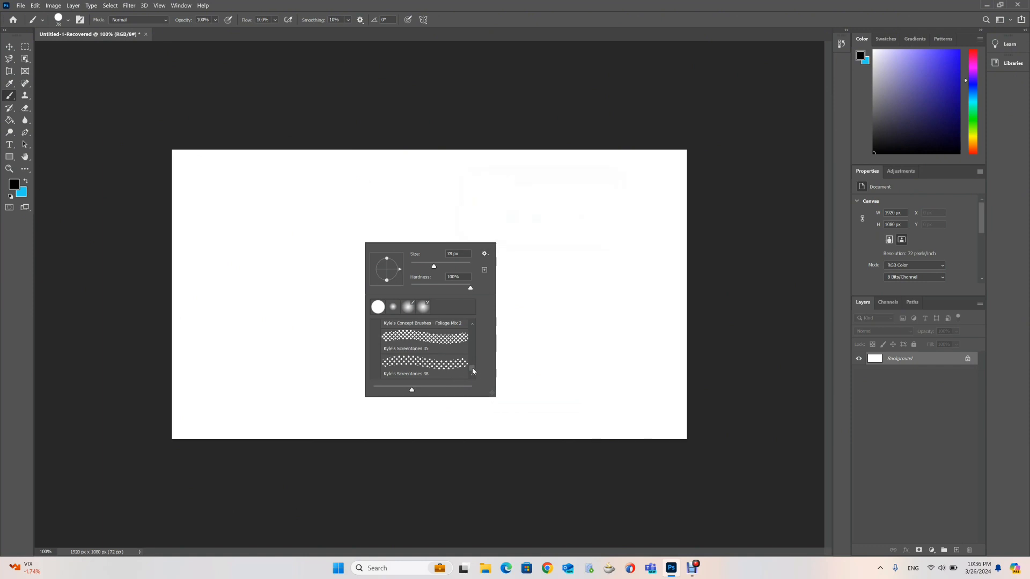
Choose the Butterfly brush from the Special Effect Brushes group within Legacy Brushes.
scroll(472, 368, "down", 1)
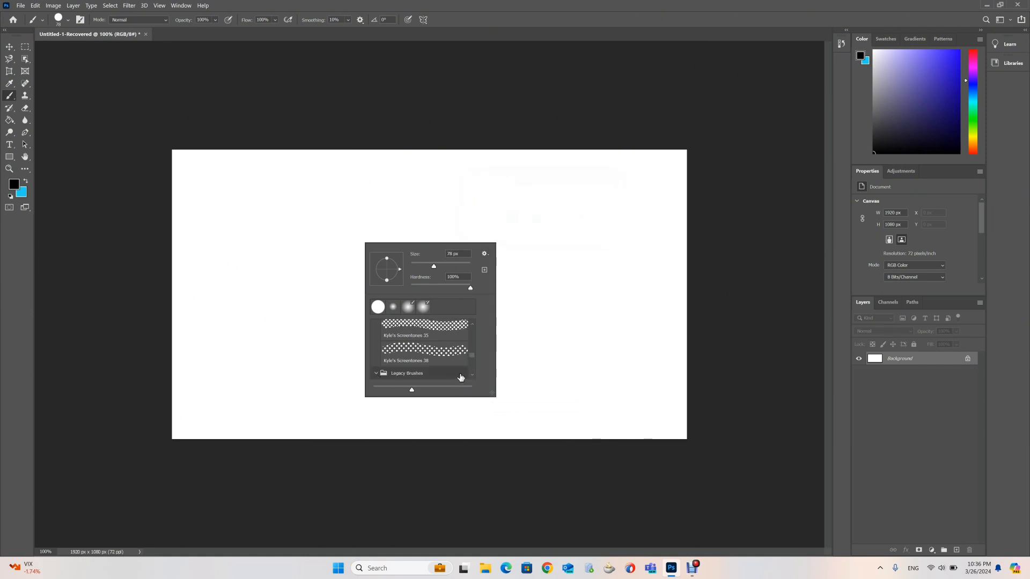
scroll(424, 354, "down", 10)
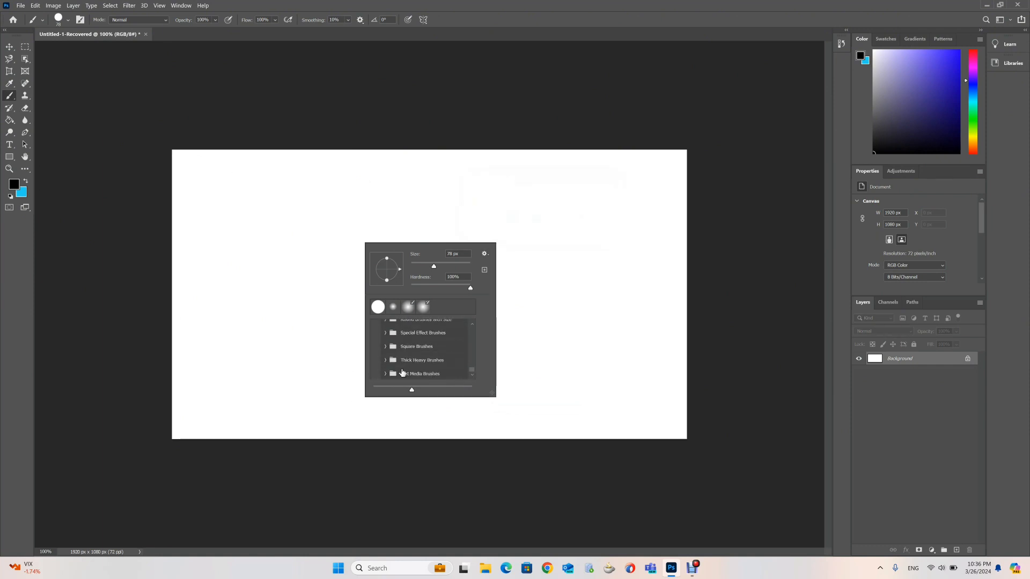
left_click(385, 333)
scroll(438, 368, "down", 2)
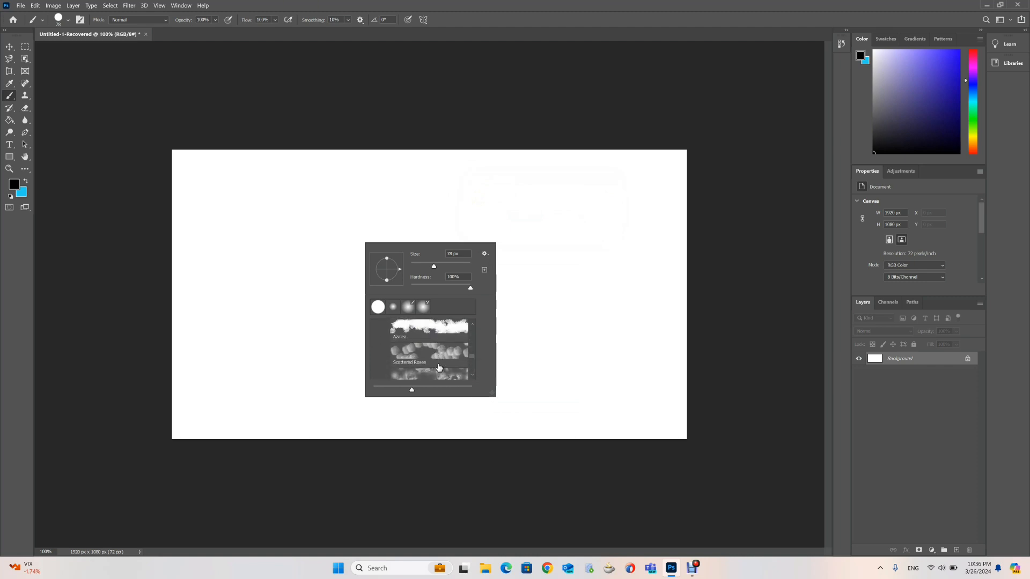
scroll(434, 355, "down", 5)
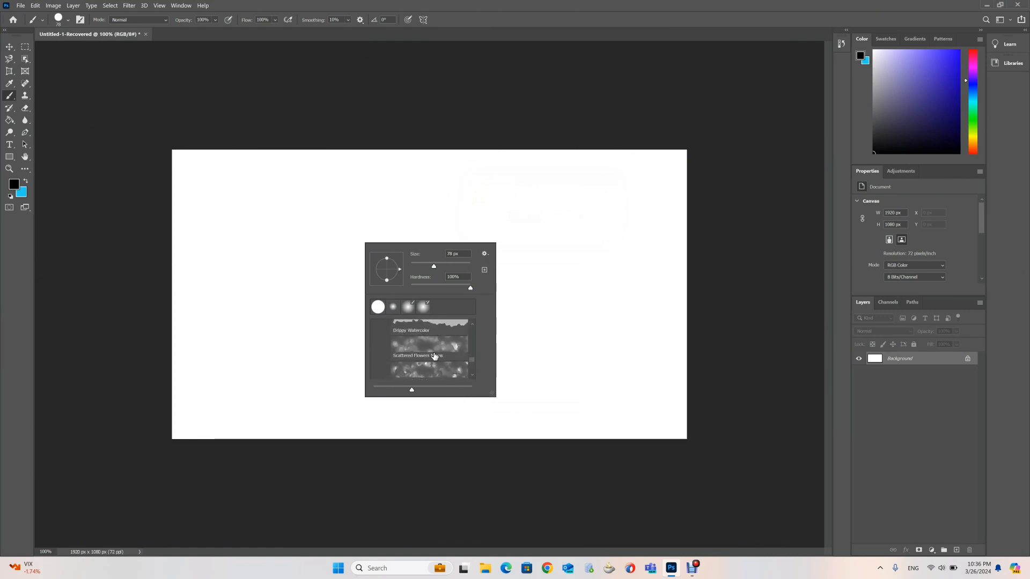
scroll(435, 356, "down", 5)
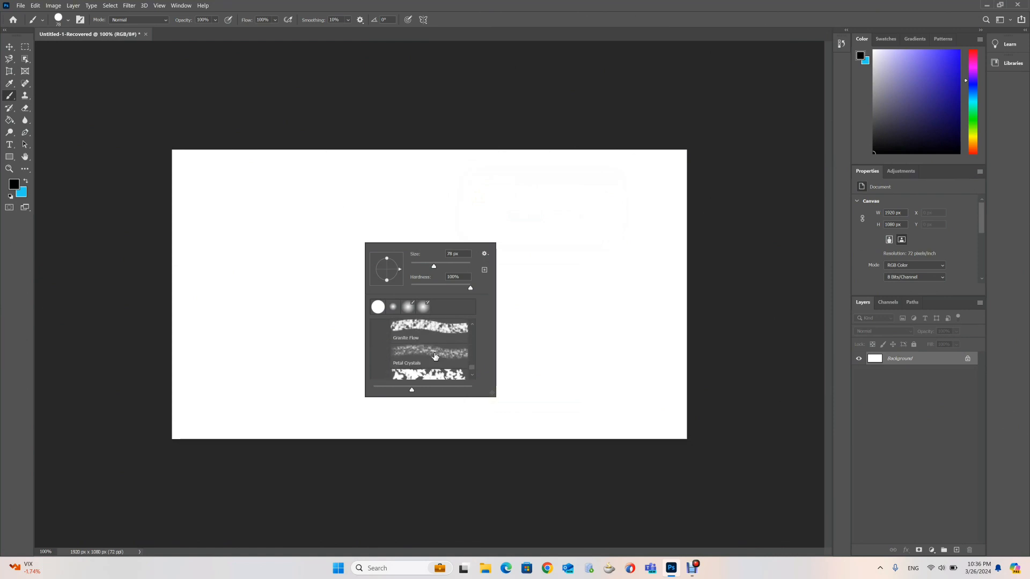
left_click(425, 328)
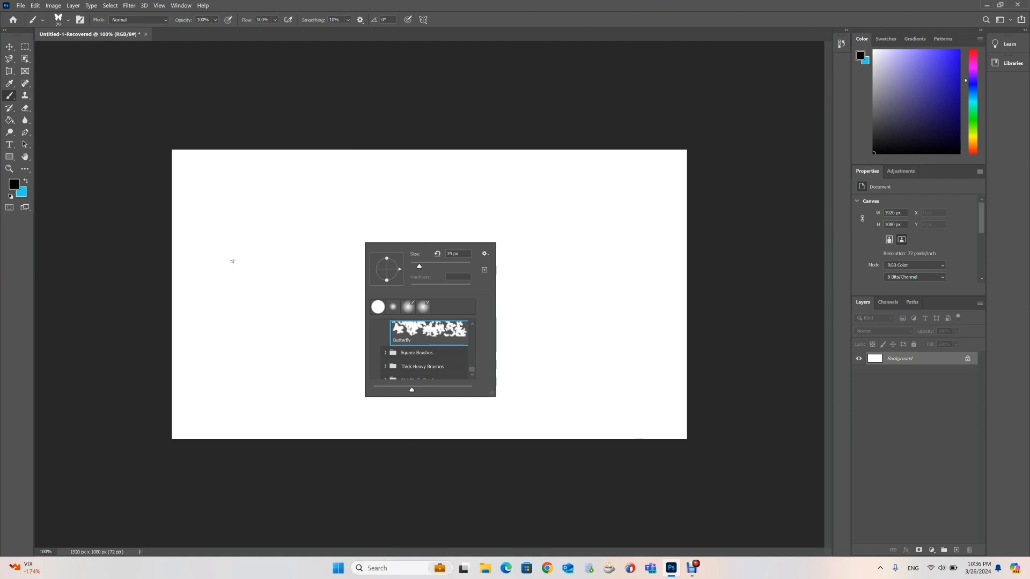
Paint a wavy trail of black butterflies across the upper half of the canvas and inspect it up close.
left_click(212, 260)
mouse_move(208, 268)
left_mouse_down()
mouse_move(250, 237)
mouse_move(292, 264)
mouse_move(360, 273)
mouse_move(375, 241)
mouse_move(400, 236)
mouse_move(485, 274)
left_mouse_up()
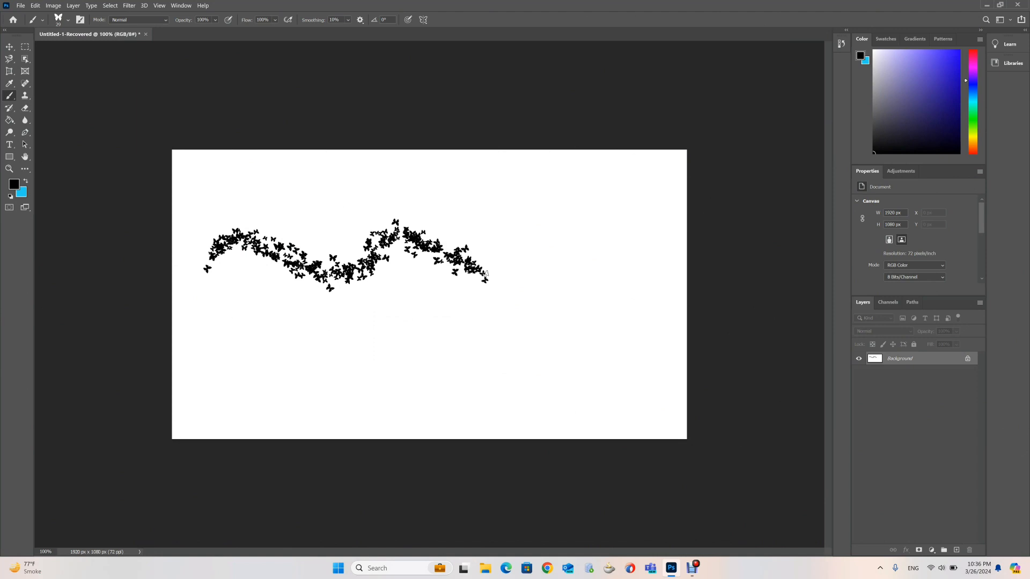
key("ctrl+plus")
key("ctrl+plus")
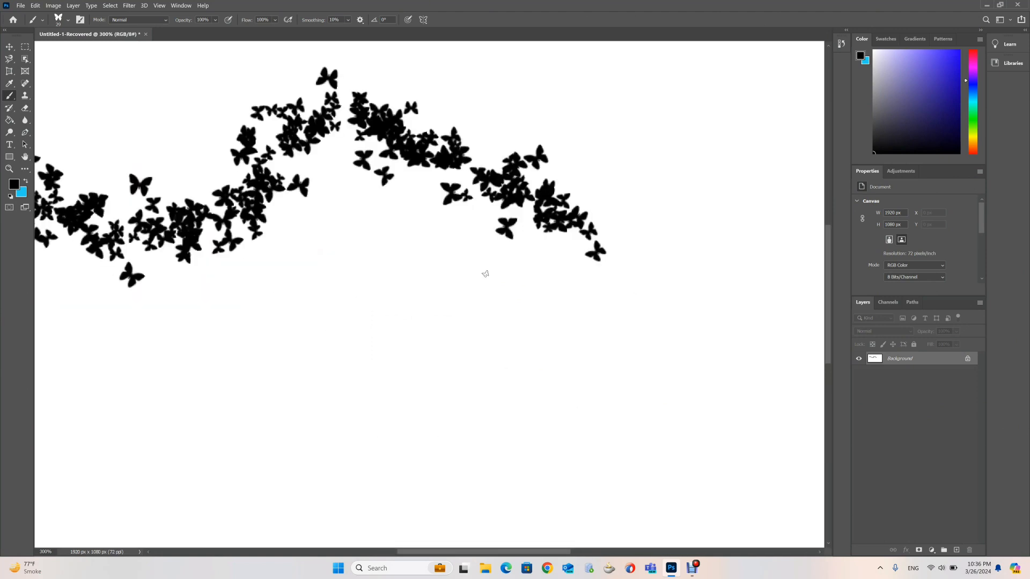
key("ctrl+minus")
key("ctrl+minus")
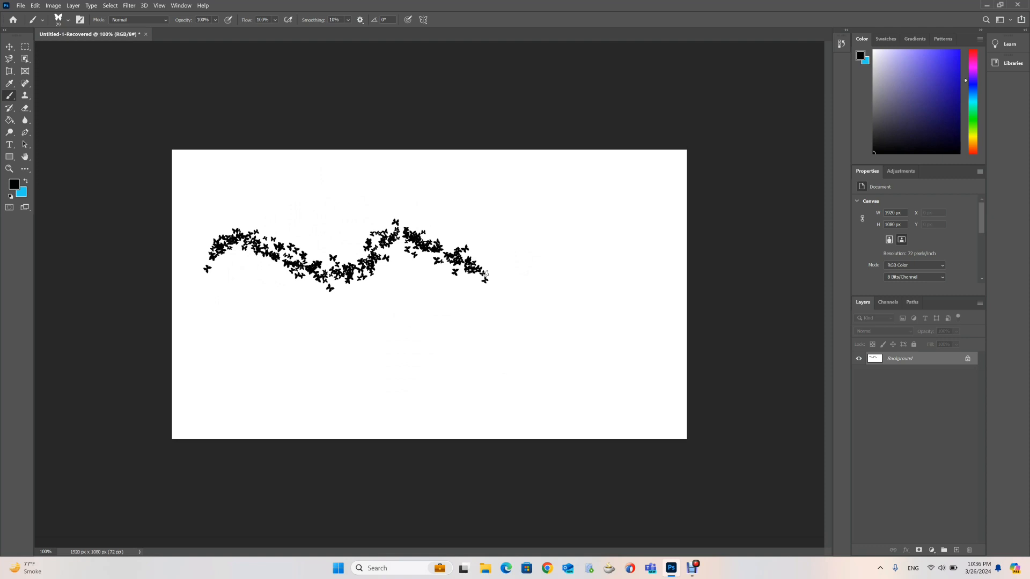
Set the foreground colour to #dd303c and paint a dense band of butterflies below the black trail.
left_click(13, 185)
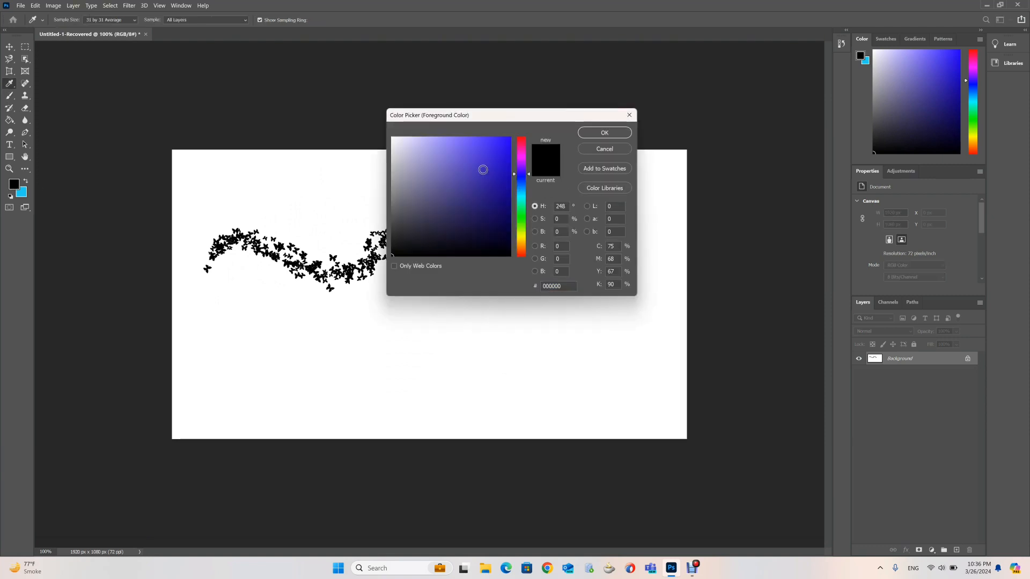
type("dd303c")
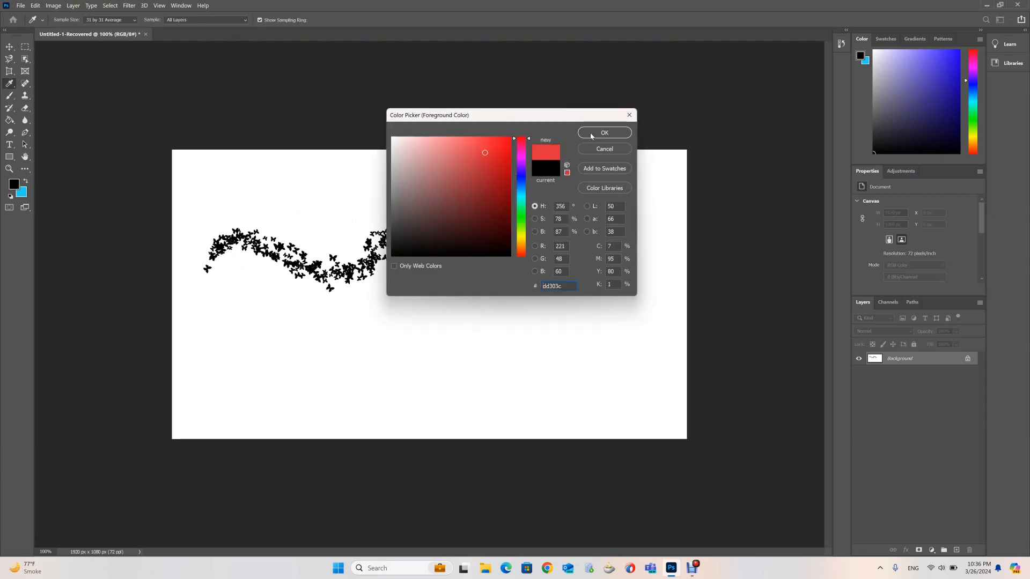
left_click(594, 134)
mouse_move(265, 338)
left_mouse_down()
mouse_move(393, 312)
mouse_move(424, 346)
mouse_move(491, 330)
mouse_move(435, 314)
mouse_move(293, 360)
left_mouse_up()
mouse_move(224, 347)
left_mouse_down()
mouse_move(290, 313)
mouse_move(396, 326)
mouse_move(513, 296)
mouse_move(523, 297)
mouse_move(509, 326)
mouse_move(524, 333)
mouse_move(560, 300)
mouse_move(568, 269)
left_mouse_up()
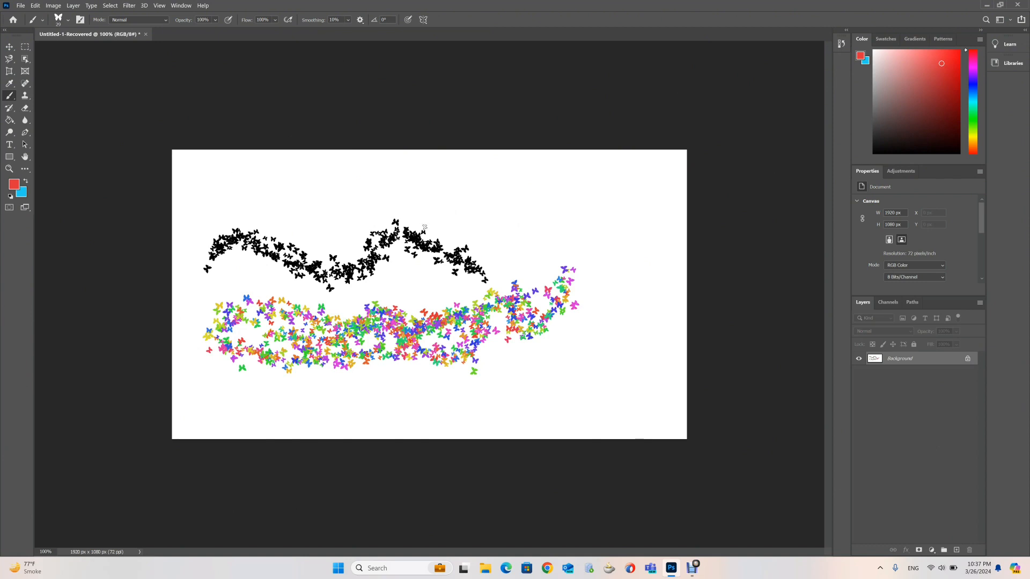
Choose the Flat 15 px brush from the Calligraphic Brushes group within Legacy Brushes.
right_click(487, 193)
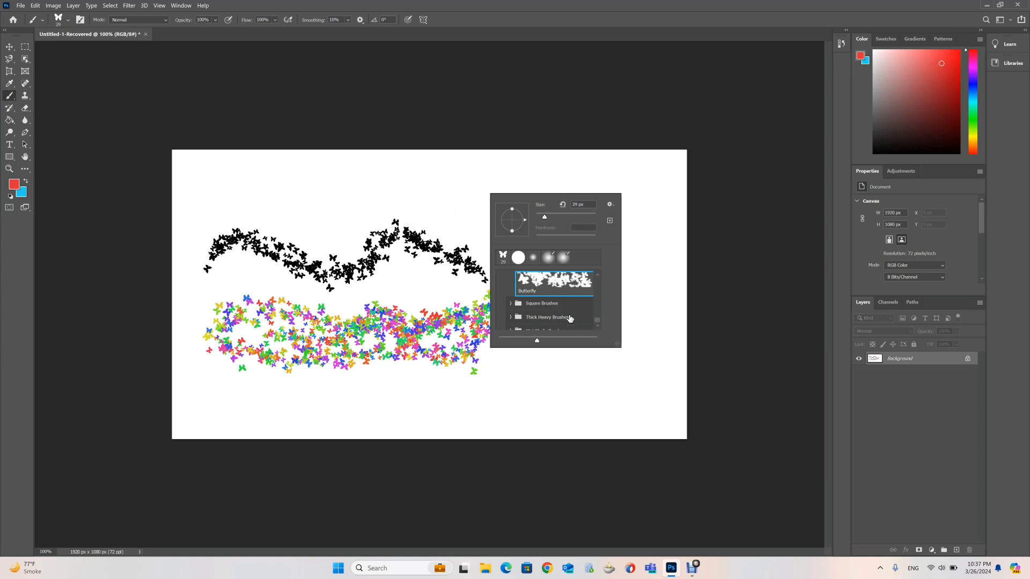
scroll(570, 319, "down", 1)
scroll(565, 318, "up", 4)
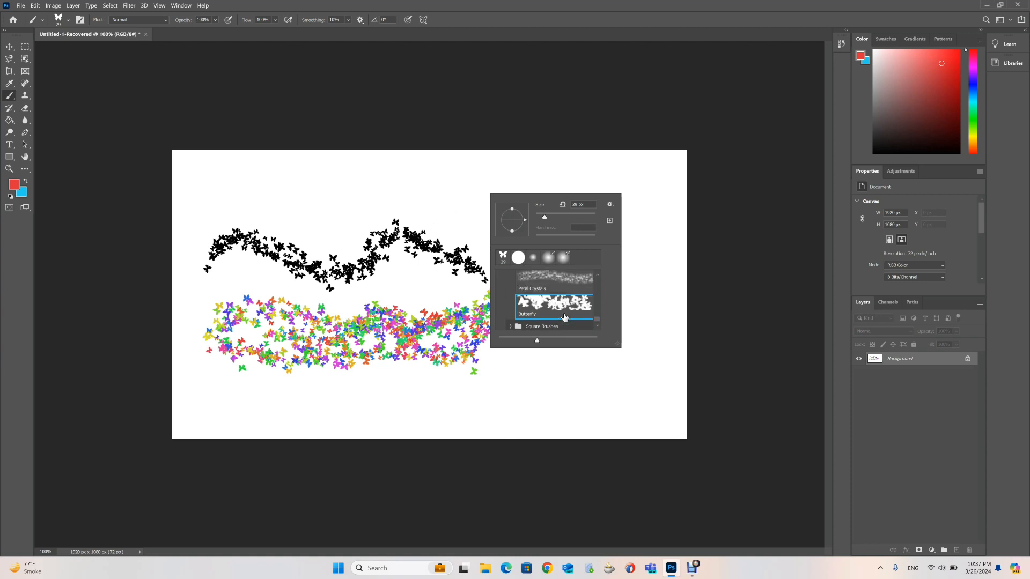
scroll(564, 317, "up", 5)
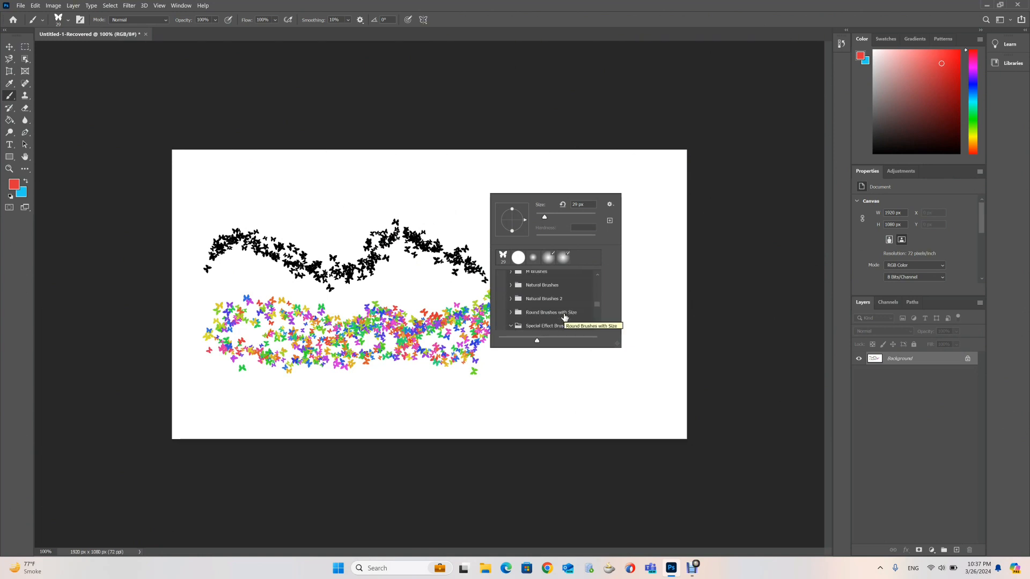
scroll(565, 318, "up", 4)
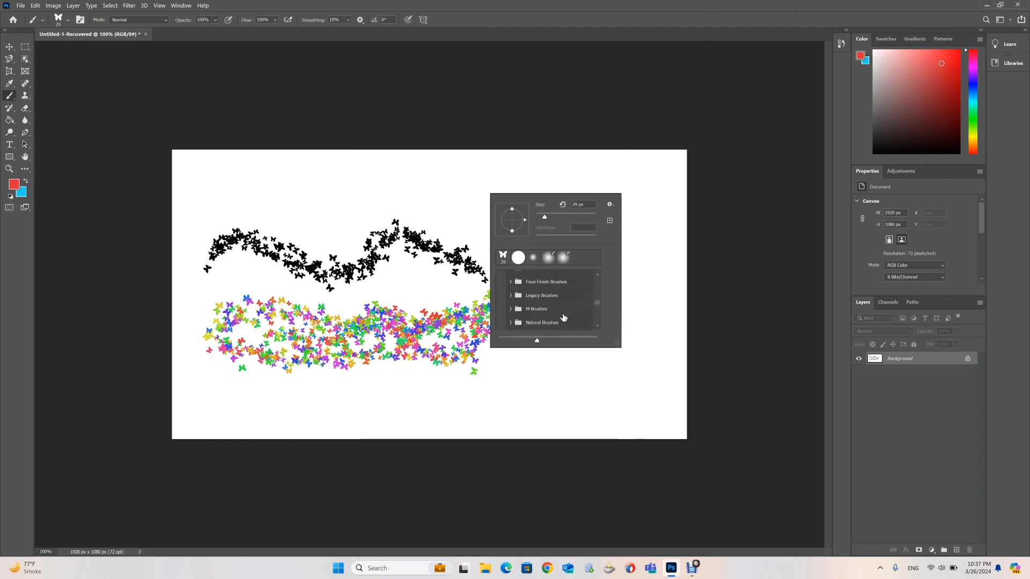
scroll(558, 317, "up", 4)
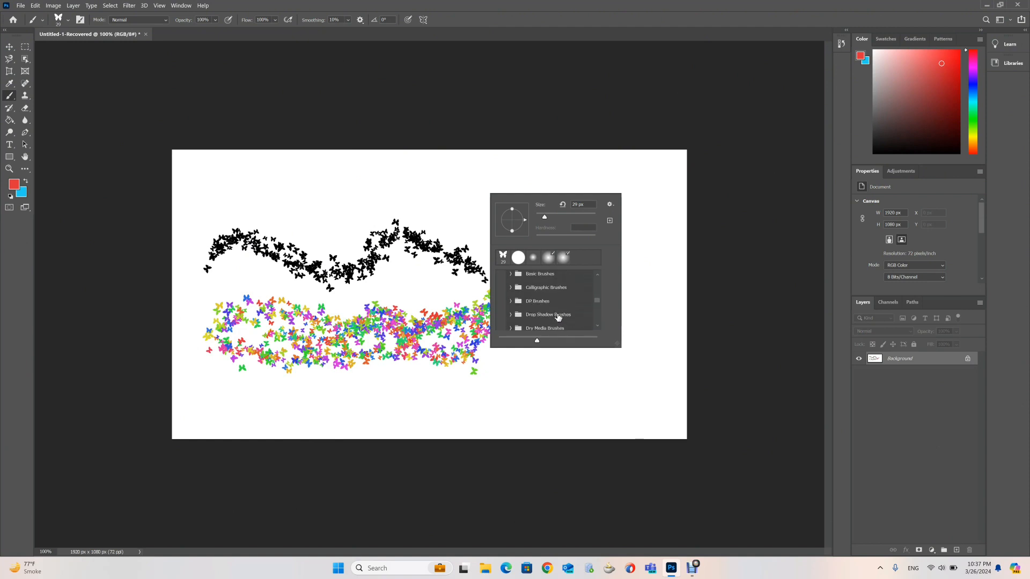
left_click(512, 295)
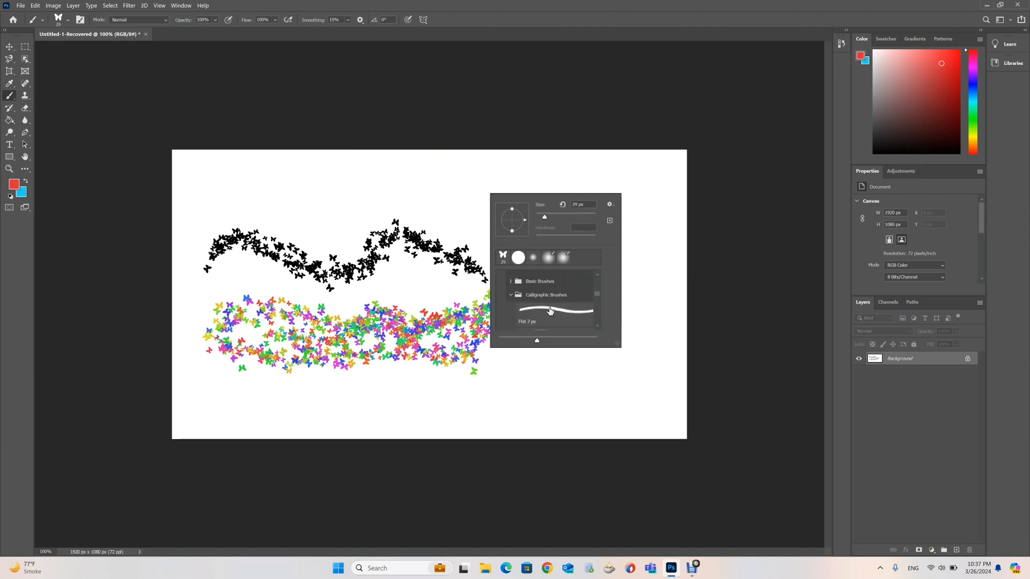
scroll(549, 311, "down", 1)
scroll(549, 311, "down", 1)
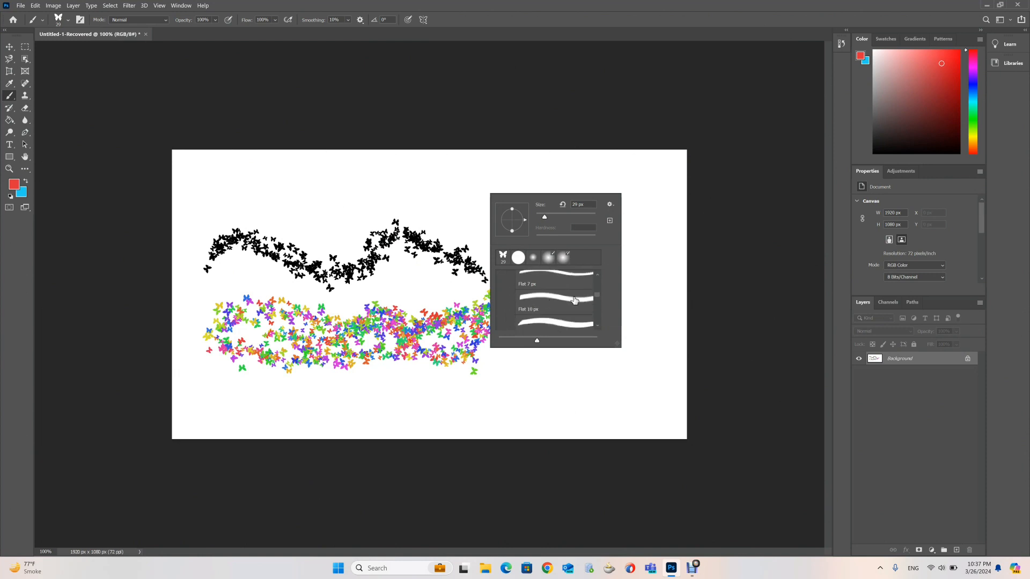
scroll(549, 310, "down", 2)
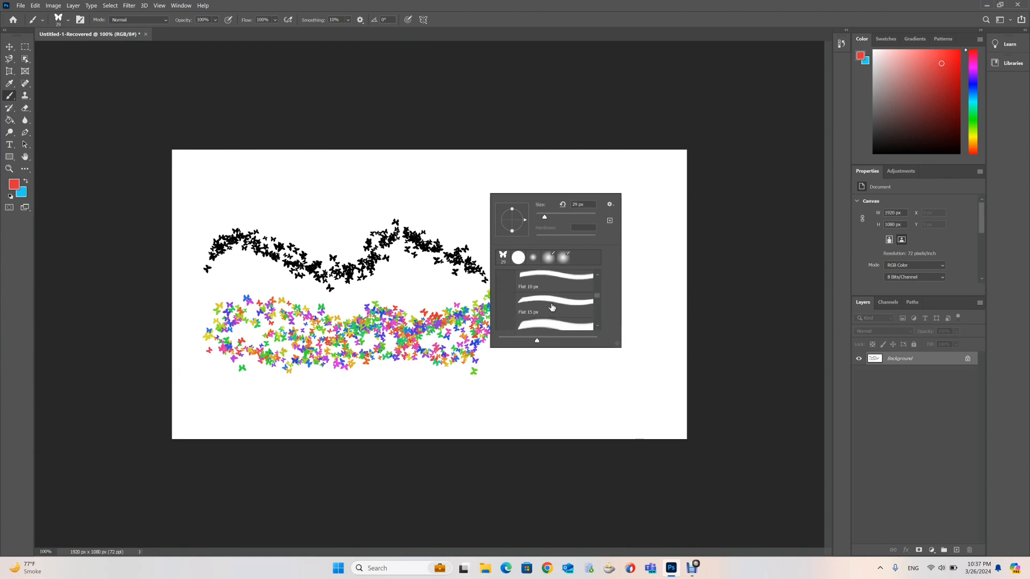
left_click(552, 306)
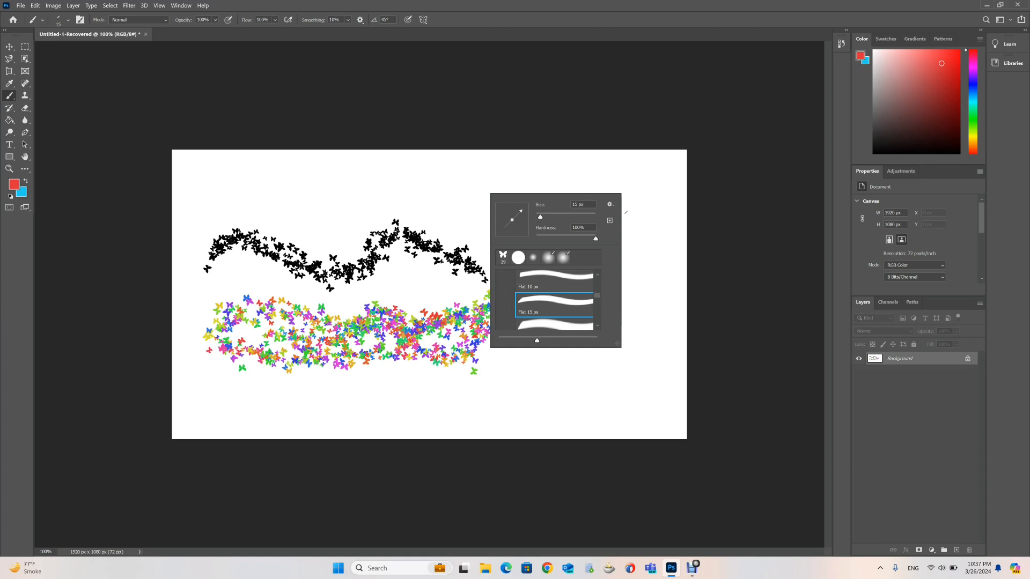
Try the calligraphic brush by handwriting two Arabic letters in red in the canvas's upper-right area.
left_click(646, 277)
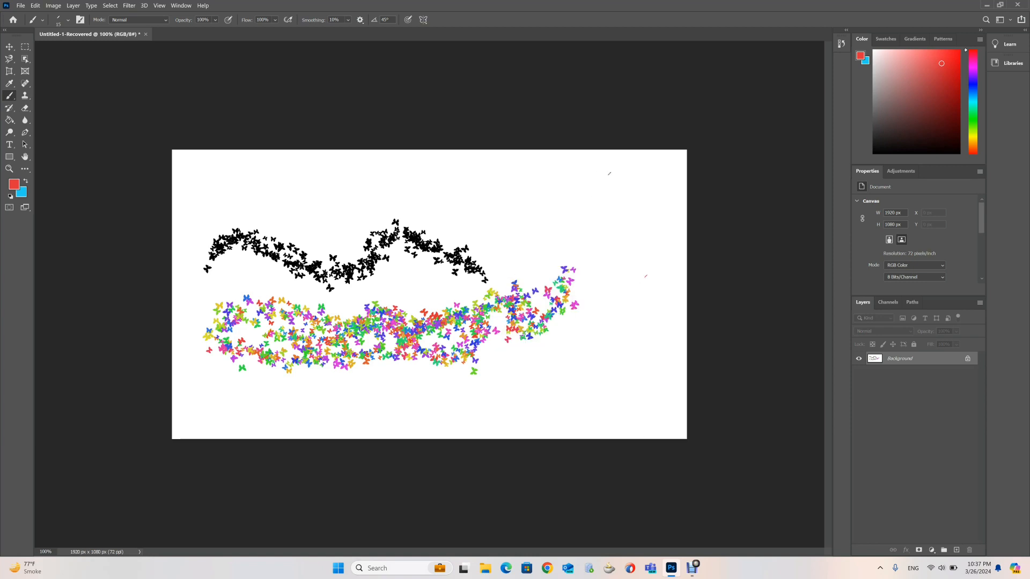
mouse_move(609, 175)
left_mouse_down()
mouse_move(613, 252)
mouse_move(589, 213)
mouse_move(566, 231)
mouse_move(499, 212)
left_mouse_up()
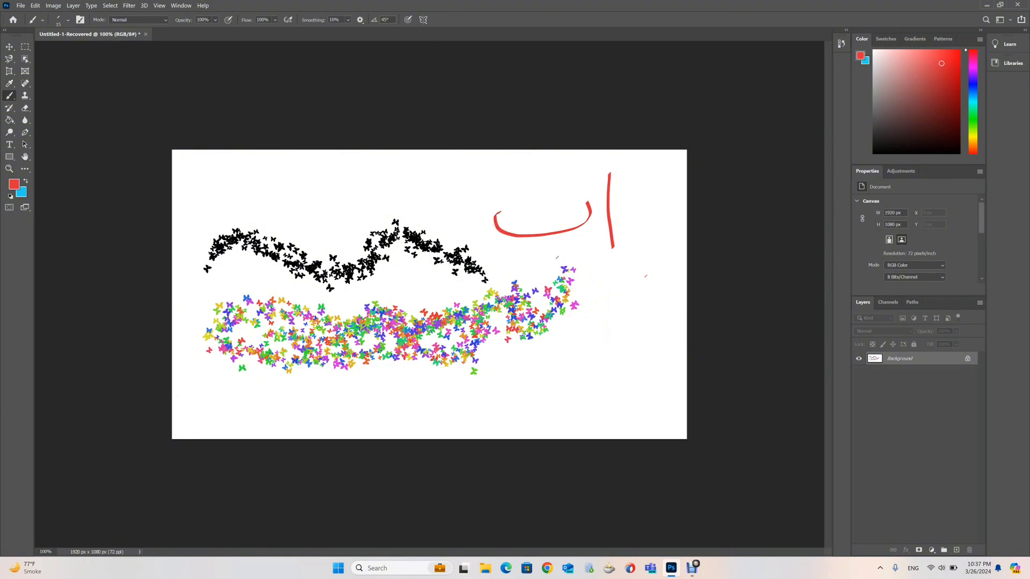
left_click_drag(537, 243, 551, 247)
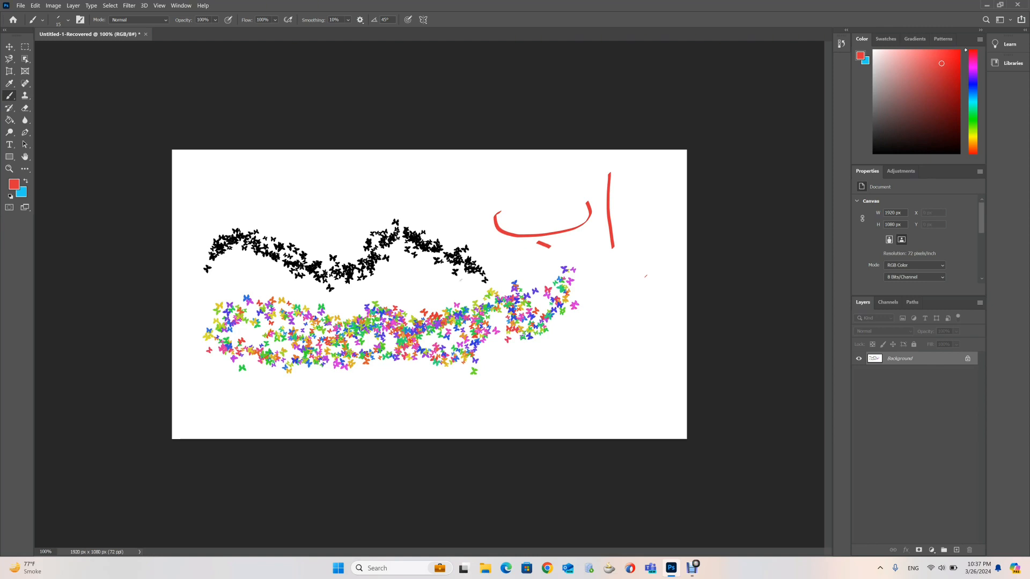
Undo the calligraphic strokes and both butterfly trails until the canvas is blank.
key("ctrl+z")
key("ctrl+z")
key("ctrl+z")
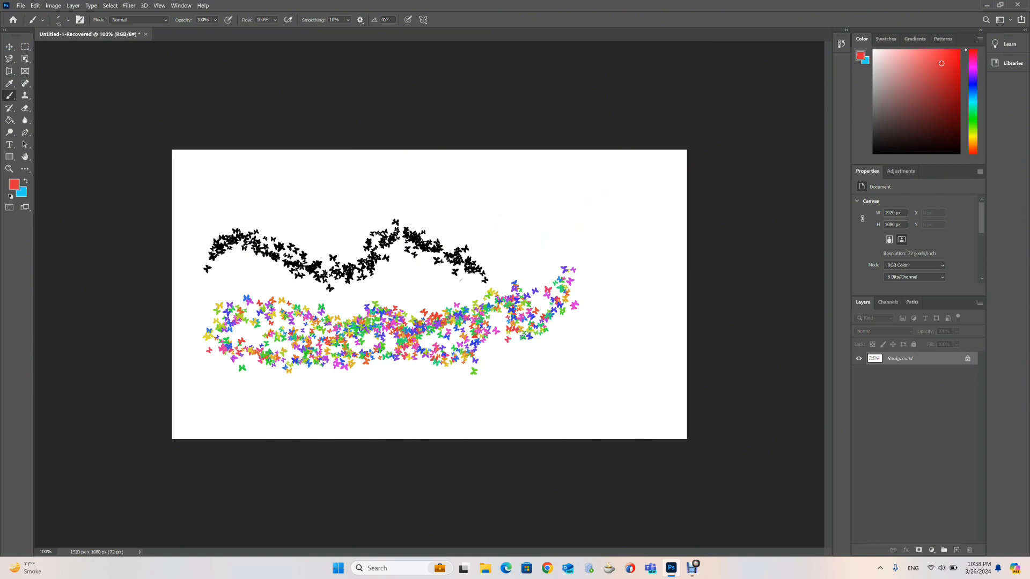
key("ctrl+z")
key("ctrl+z")
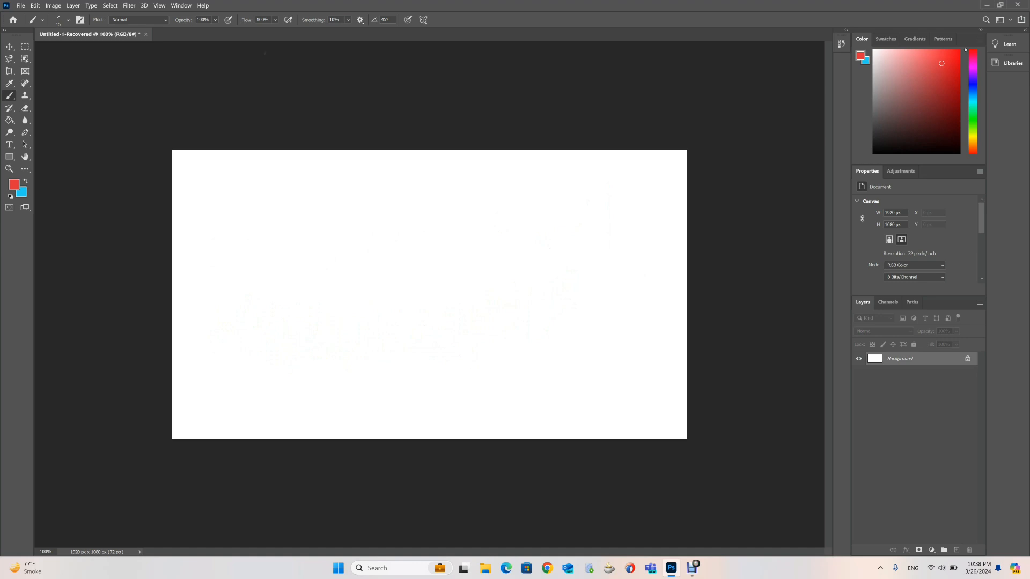
Choose the Hard Round Pressure Size brush from the General Brushes group.
right_click(354, 246)
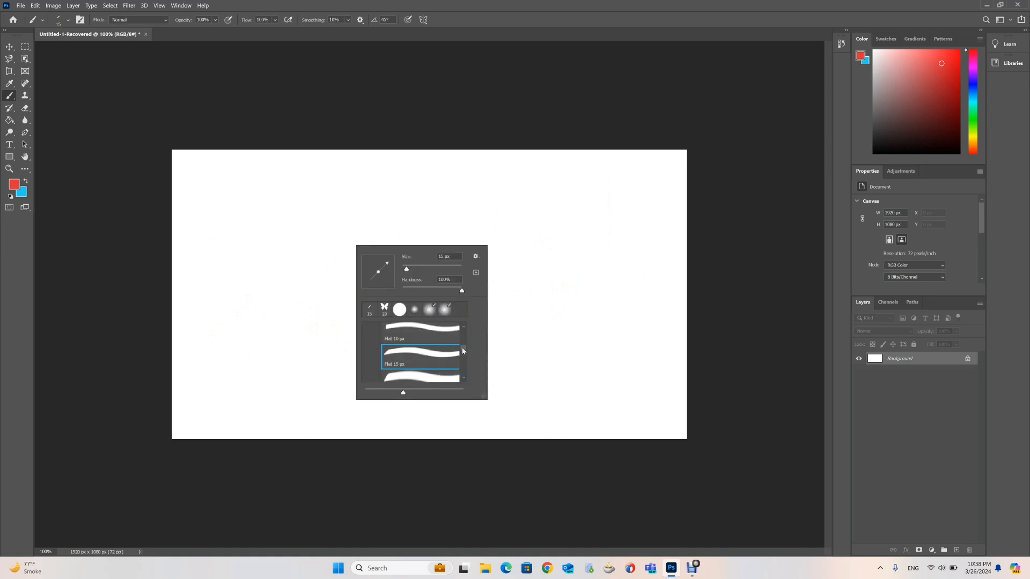
left_click_drag(465, 352, 464, 333)
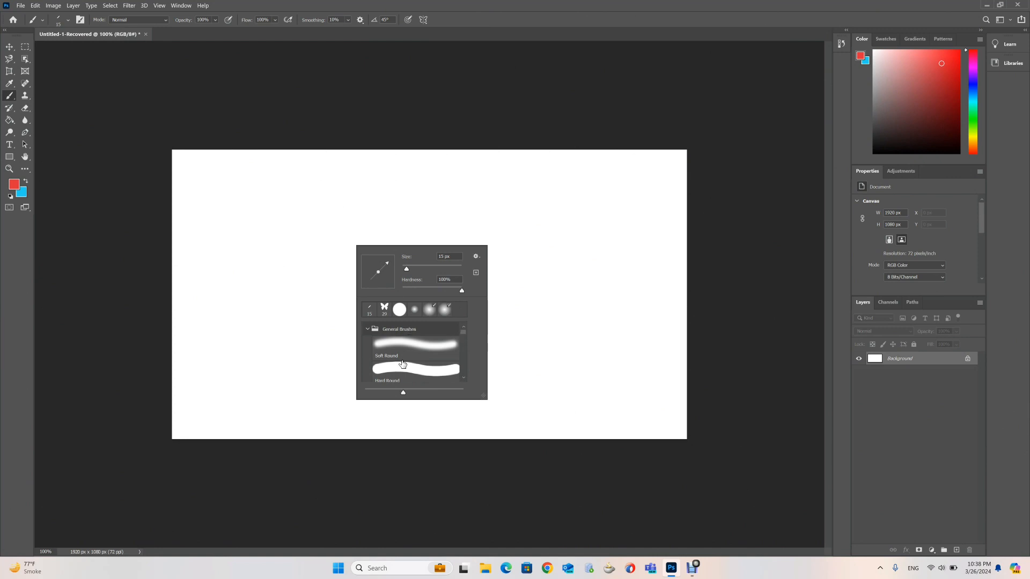
scroll(404, 368, "down", 1)
scroll(403, 369, "up", 1)
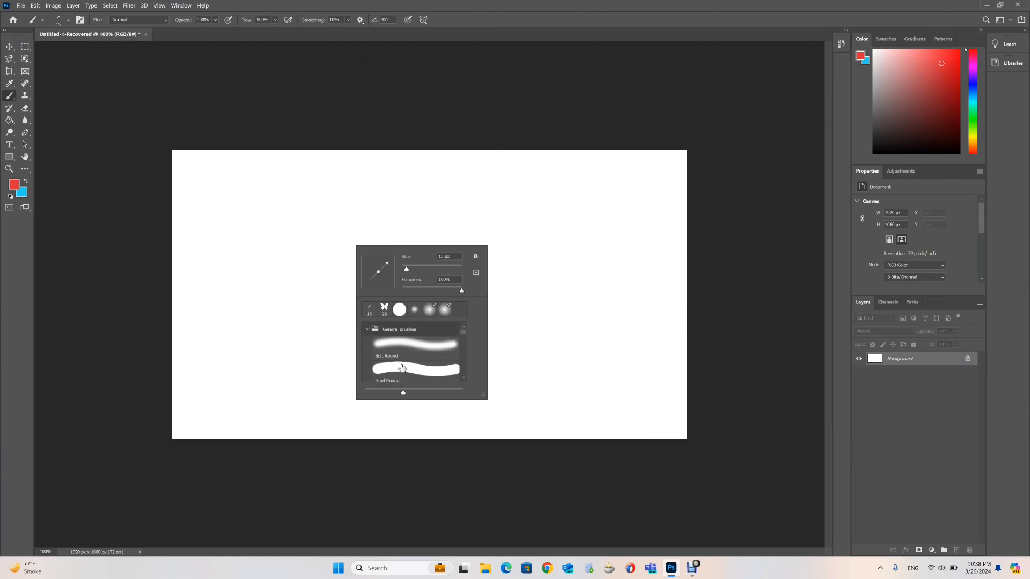
scroll(402, 369, "down", 1)
scroll(402, 369, "down", 1)
scroll(402, 368, "up", 1)
scroll(401, 366, "down", 1)
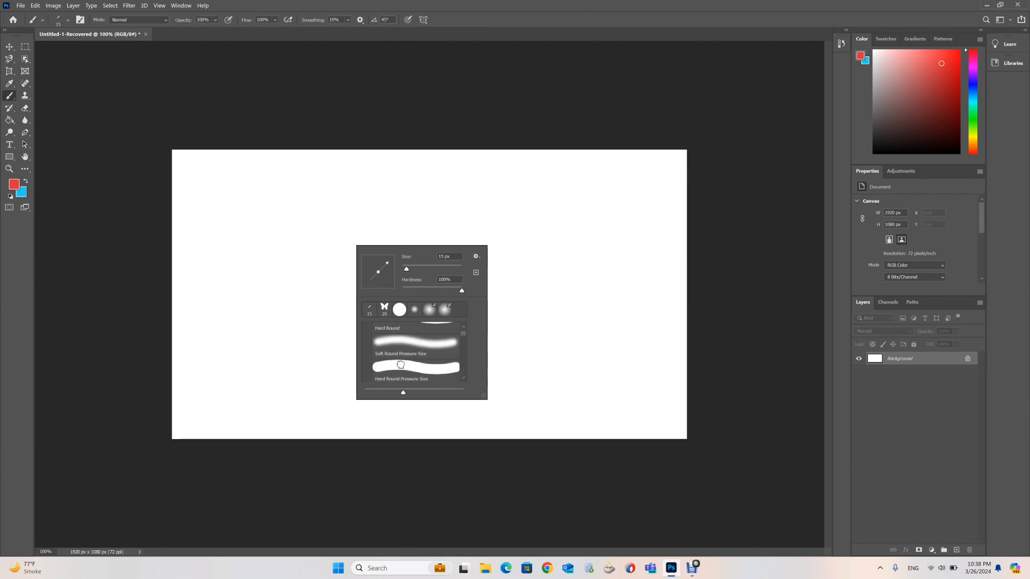
left_click(400, 366)
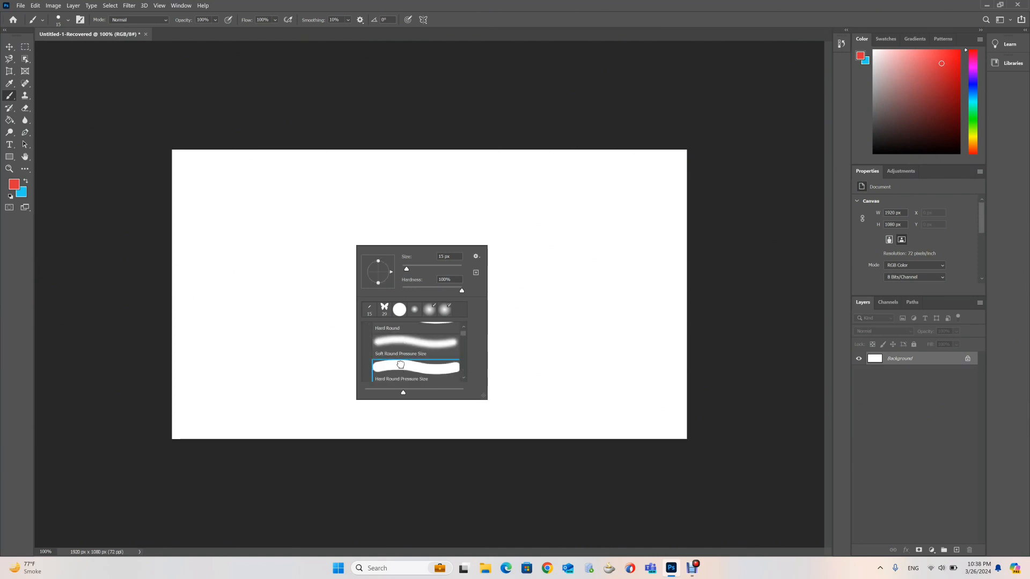
left_click(462, 197)
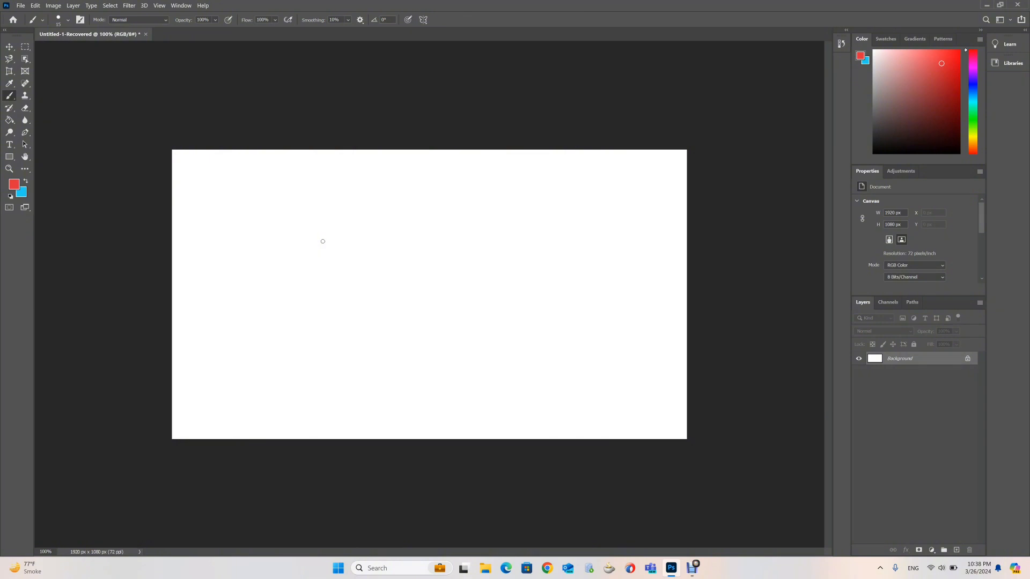
Enlarge the brush to 200 px, try a thick red rectangular outline across the canvas, and undo it.
key("bracketright")
key("bracketright")
key("bracketright")
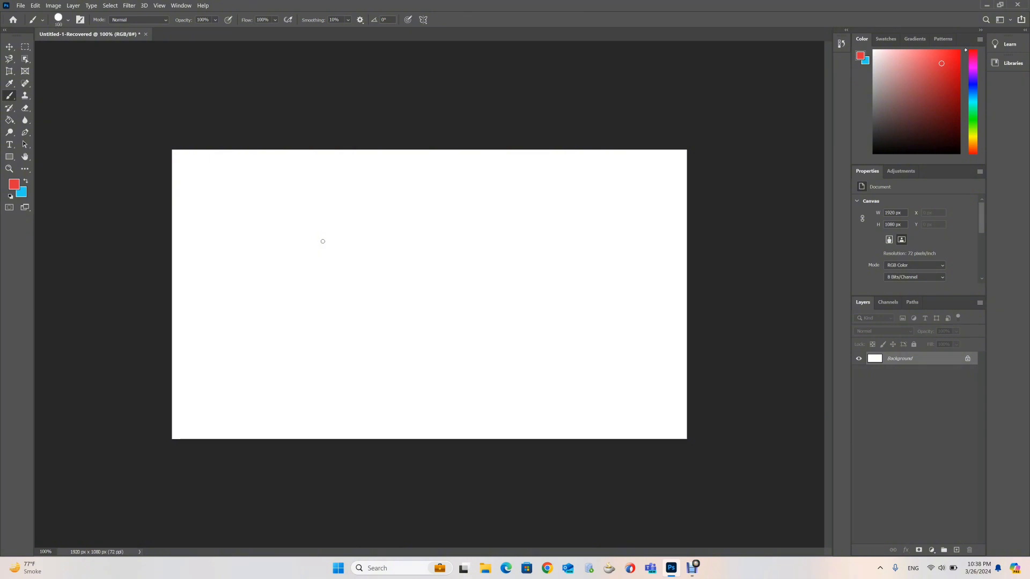
key("bracketright")
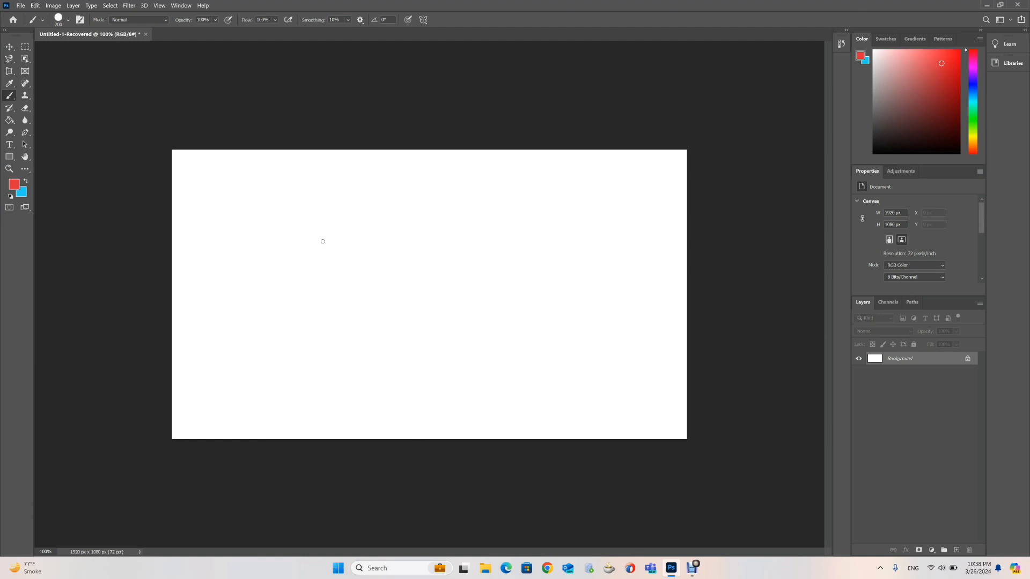
key("bracketright")
mouse_move(232, 229)
left_mouse_down()
mouse_move(571, 212)
mouse_move(586, 304)
mouse_move(322, 333)
mouse_move(243, 322)
mouse_move(222, 237)
left_mouse_up()
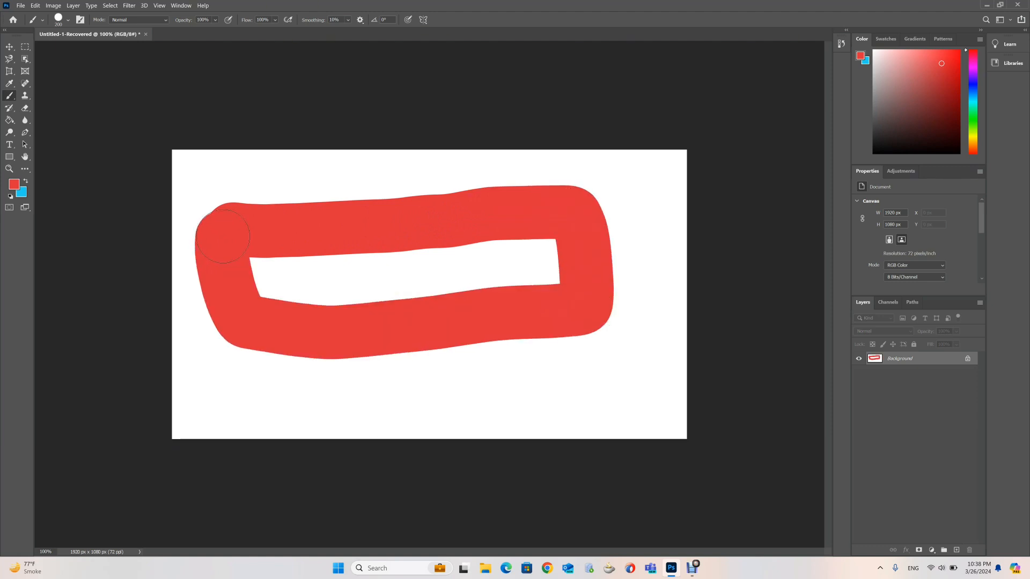
key("ctrl+z")
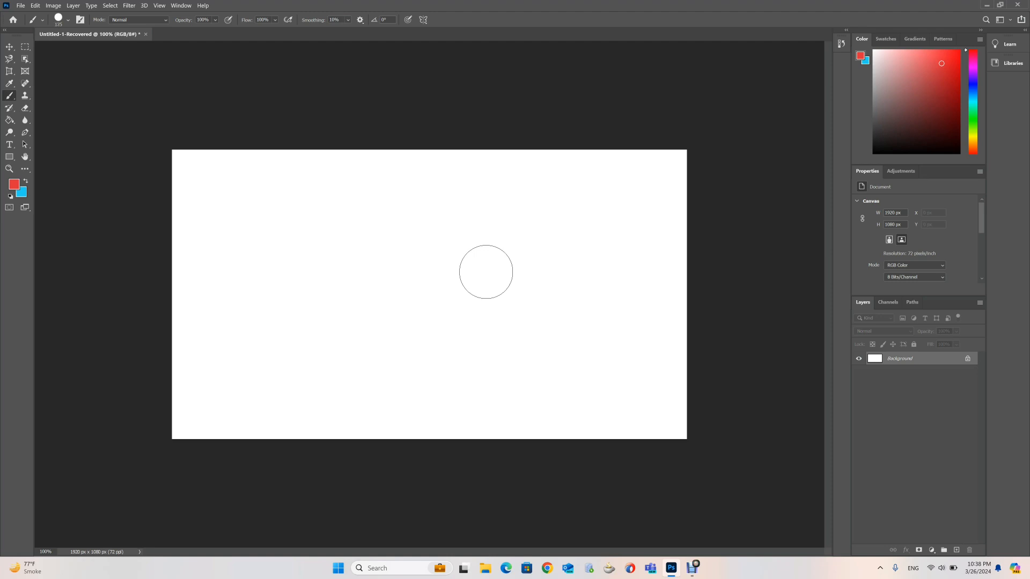
Try a thinner red rectangular outline across the canvas with the brush at 100 px, and undo it.
left_click(221, 230)
mouse_move(242, 233)
left_mouse_down()
mouse_move(613, 239)
mouse_move(635, 304)
mouse_move(488, 334)
mouse_move(214, 333)
mouse_move(214, 245)
left_mouse_up()
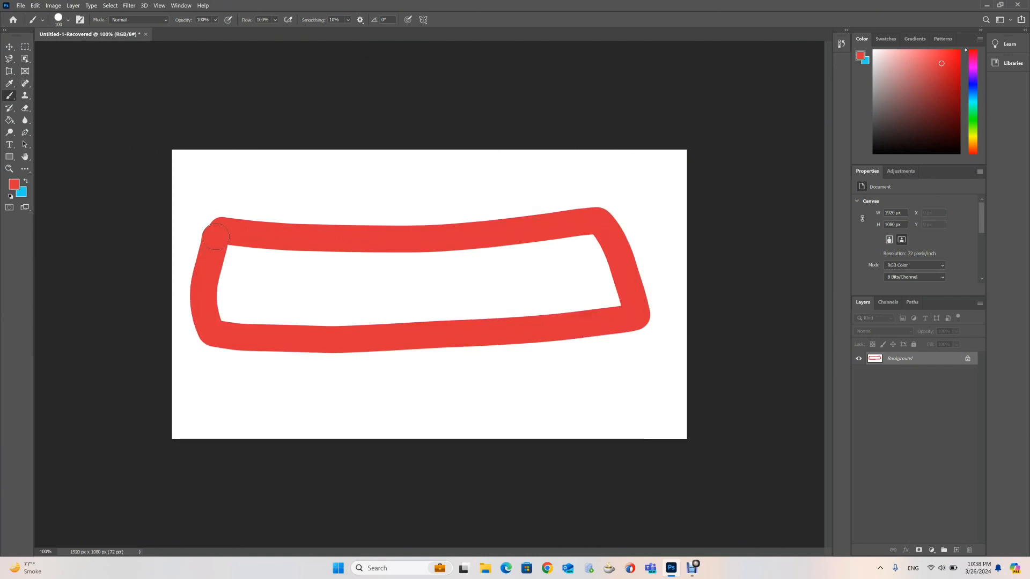
key("ctrl+z")
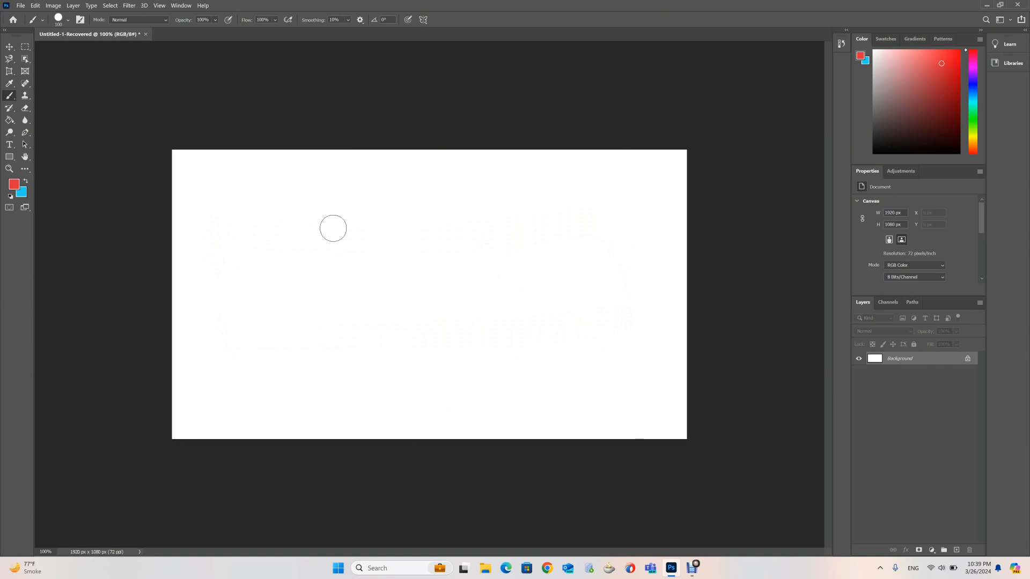
On a new layer, paint a large solid red blob in the middle of the canvas with a 500 px brush.
key("ctrl+shift+alt+n")
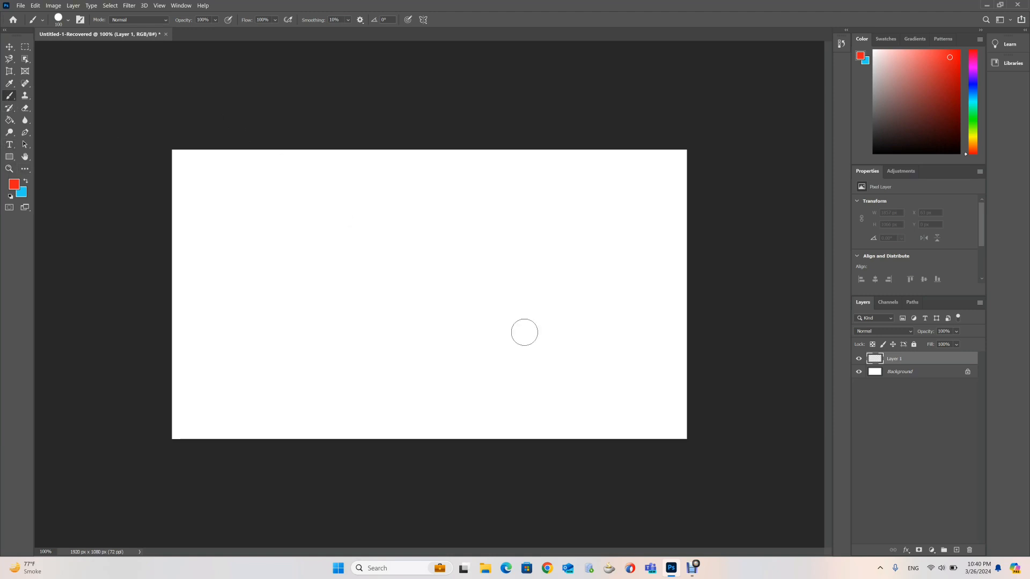
key("bracketright")
key("bracketright")
key("bracketright")
key("bracketright")
key("bracketright")
key("bracketright")
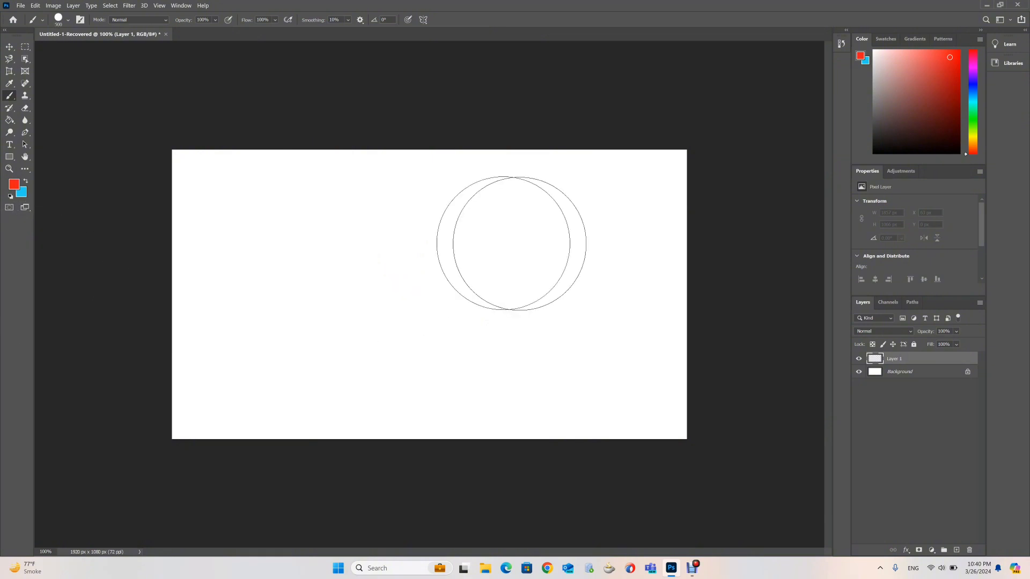
left_click(408, 279)
mouse_move(414, 270)
left_mouse_down()
mouse_move(436, 291)
mouse_move(376, 281)
mouse_move(419, 279)
mouse_move(432, 298)
mouse_move(404, 306)
mouse_move(403, 278)
mouse_move(442, 273)
mouse_move(413, 309)
mouse_move(390, 295)
mouse_move(425, 311)
left_mouse_up()
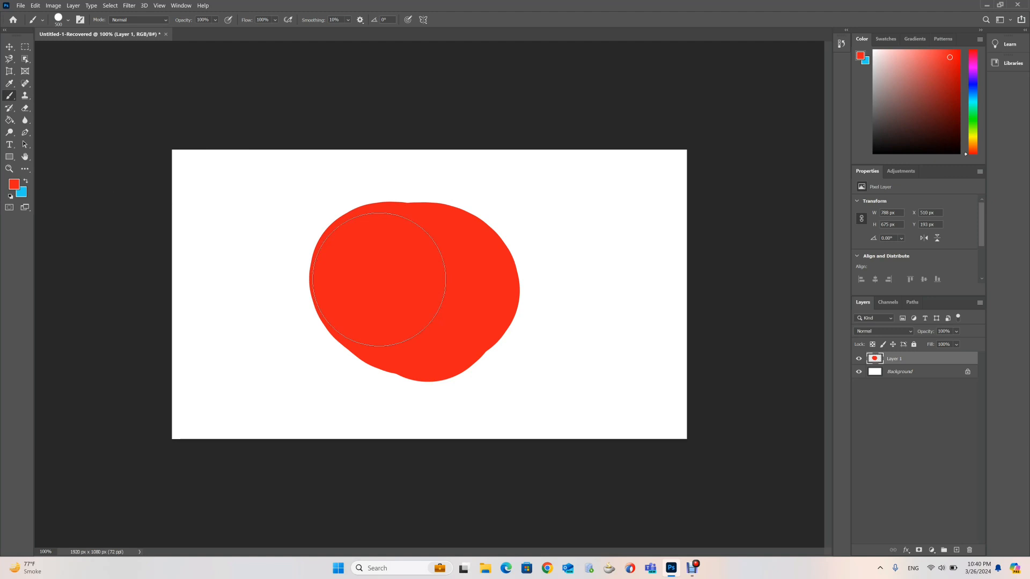
Swap the foreground and background colours, and try painting opaque blue over the canvas's right half before undoing the stroke.
key("x")
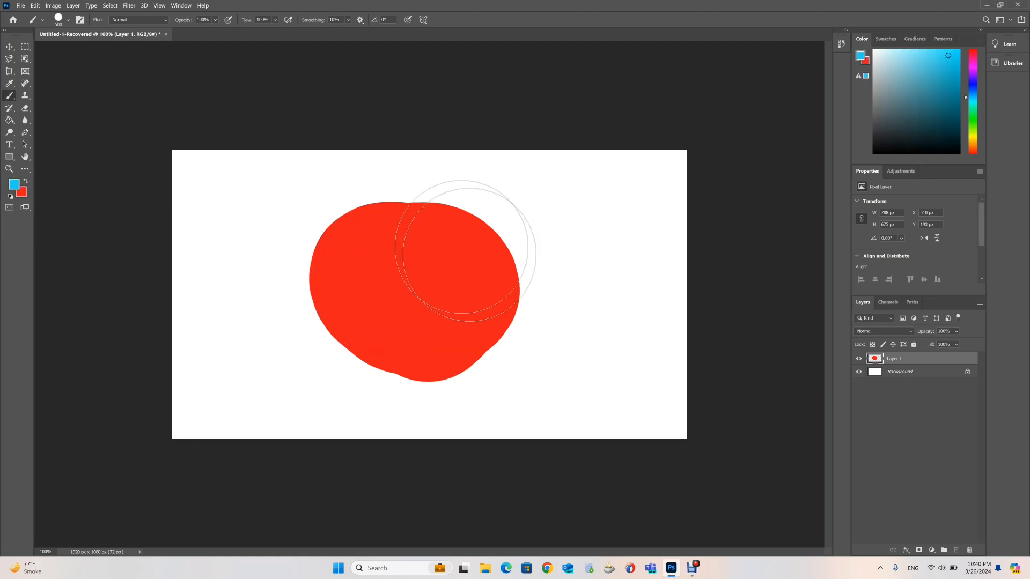
left_click(454, 192)
mouse_move(454, 192)
left_mouse_down()
mouse_move(509, 381)
mouse_move(537, 376)
mouse_move(513, 260)
mouse_move(522, 207)
mouse_move(574, 222)
mouse_move(639, 417)
mouse_move(673, 309)
mouse_move(652, 185)
mouse_move(607, 189)
mouse_move(571, 391)
mouse_move(521, 401)
mouse_move(492, 379)
mouse_move(467, 397)
left_mouse_up()
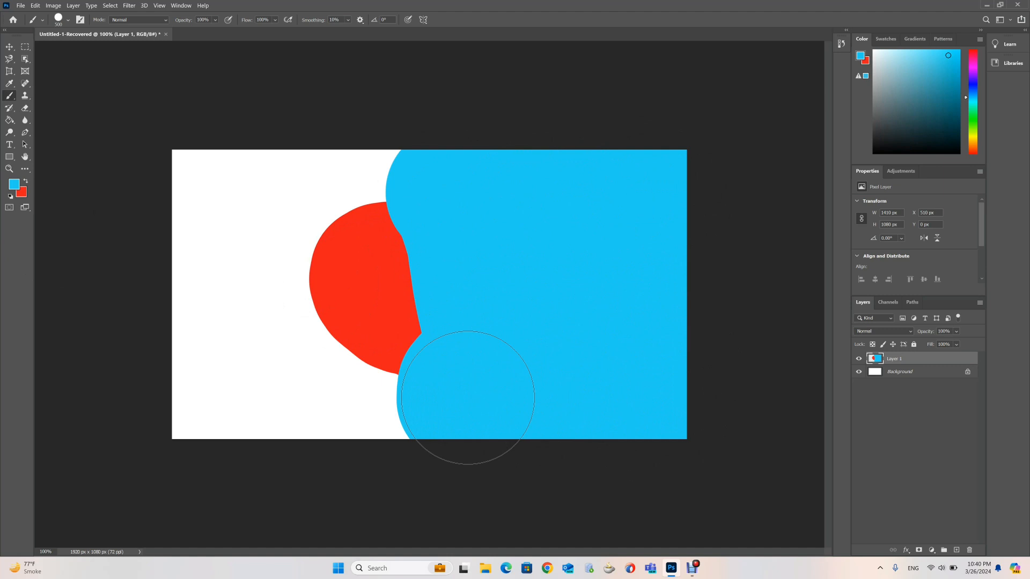
key("ctrl+z")
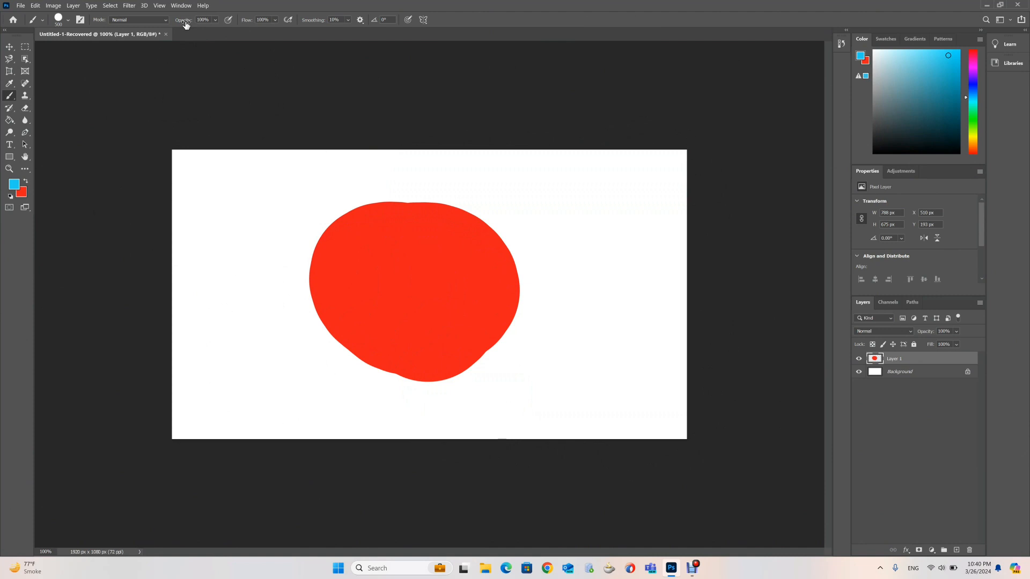
Set the brush opacity to 62% and paint translucent blue over the canvas's right half, overlapping most of the red blob.
left_click_drag(181, 24, 168, 24)
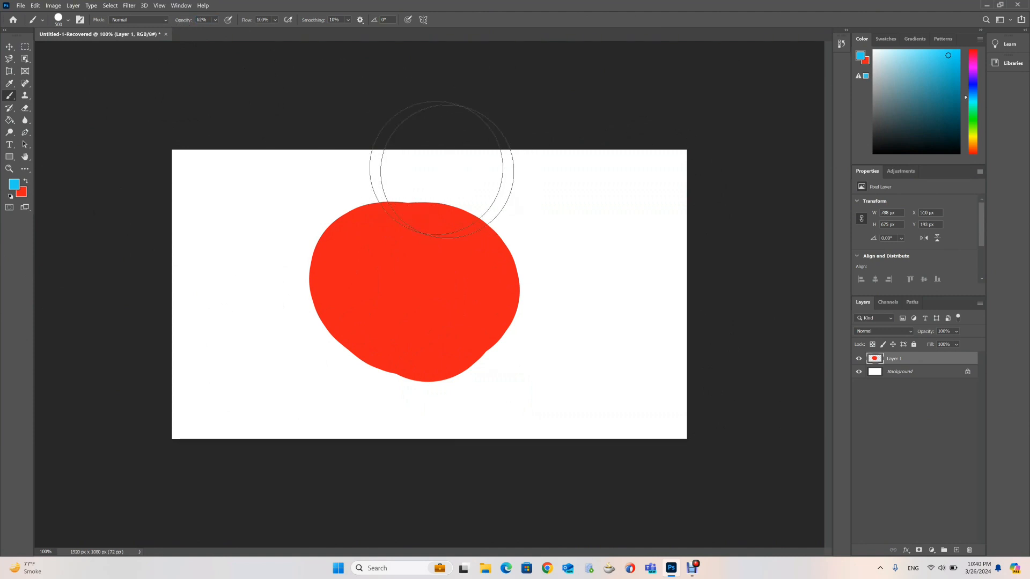
mouse_move(433, 165)
left_mouse_down()
mouse_move(451, 322)
mouse_move(472, 381)
mouse_move(502, 374)
mouse_move(509, 346)
mouse_move(482, 209)
mouse_move(518, 186)
mouse_move(536, 196)
left_mouse_up()
mouse_move(557, 253)
left_mouse_down()
mouse_move(604, 415)
mouse_move(651, 423)
mouse_move(667, 391)
mouse_move(638, 181)
mouse_move(594, 216)
mouse_move(564, 324)
mouse_move(562, 405)
mouse_move(458, 434)
mouse_move(455, 308)
mouse_move(435, 200)
left_mouse_up()
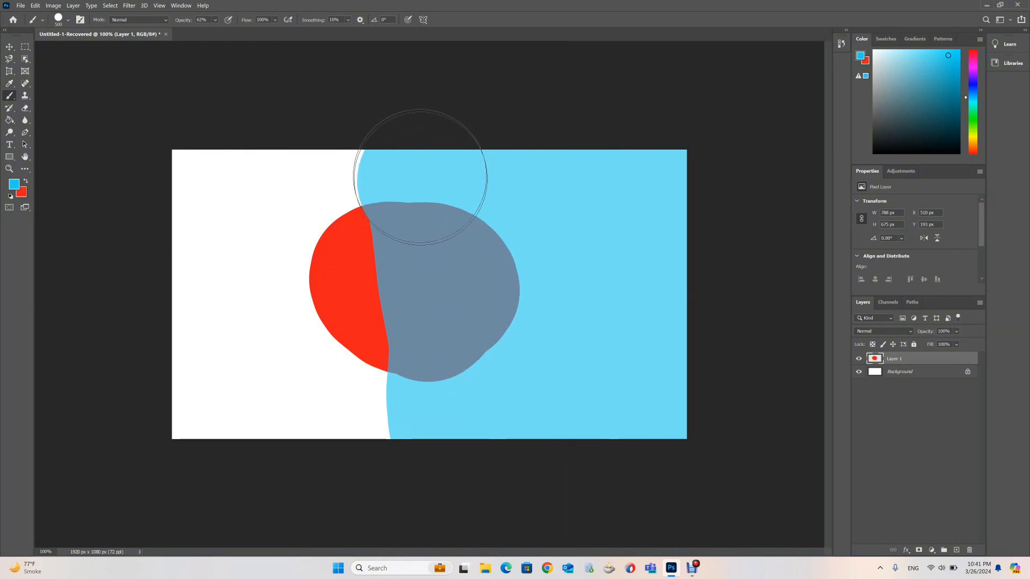
left_click_drag(420, 172, 442, 351)
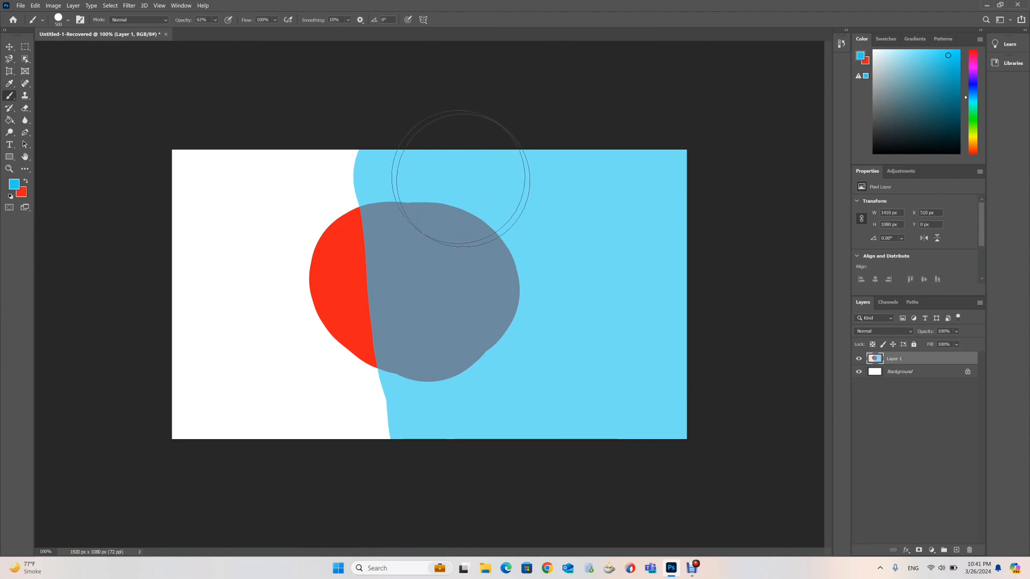
Build up the blue at 62% opacity with more broad strokes over the canvas's right side and the red blob.
mouse_move(437, 152)
left_mouse_down()
mouse_move(494, 401)
mouse_move(535, 398)
mouse_move(545, 344)
mouse_move(523, 192)
mouse_move(620, 184)
mouse_move(644, 198)
mouse_move(667, 310)
mouse_move(662, 418)
mouse_move(463, 412)
mouse_move(414, 150)
mouse_move(375, 133)
mouse_move(364, 155)
mouse_move(369, 252)
mouse_move(412, 388)
left_mouse_up()
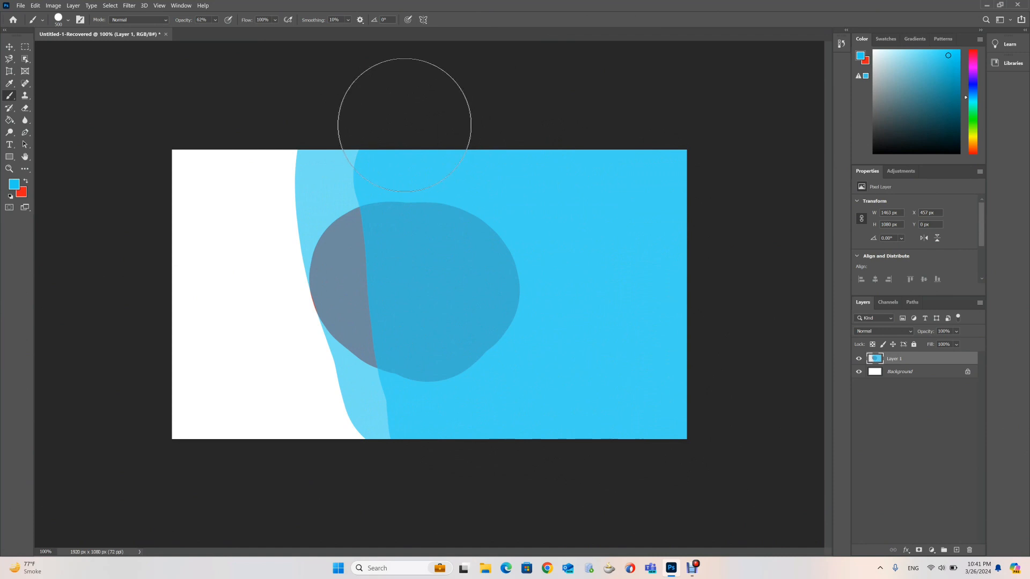
mouse_move(398, 127)
left_mouse_down()
mouse_move(442, 438)
mouse_move(504, 386)
left_mouse_up()
mouse_move(505, 288)
left_mouse_down()
mouse_move(483, 178)
mouse_move(546, 228)
mouse_move(601, 444)
mouse_move(635, 427)
mouse_move(652, 249)
mouse_move(627, 185)
left_mouse_up()
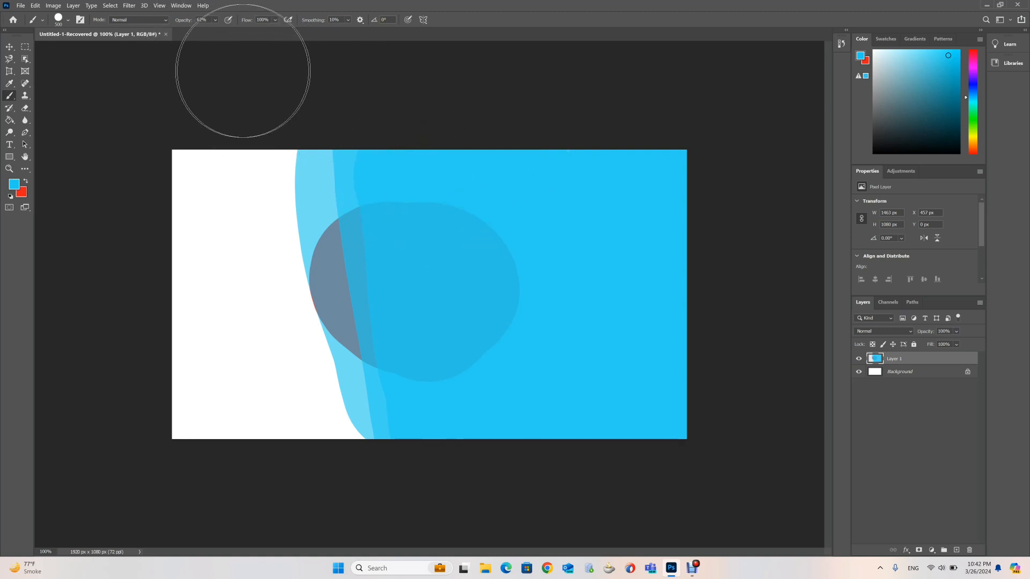
Undo all the painted strokes and the added layer, back to the blank white background.
left_click(139, 23)
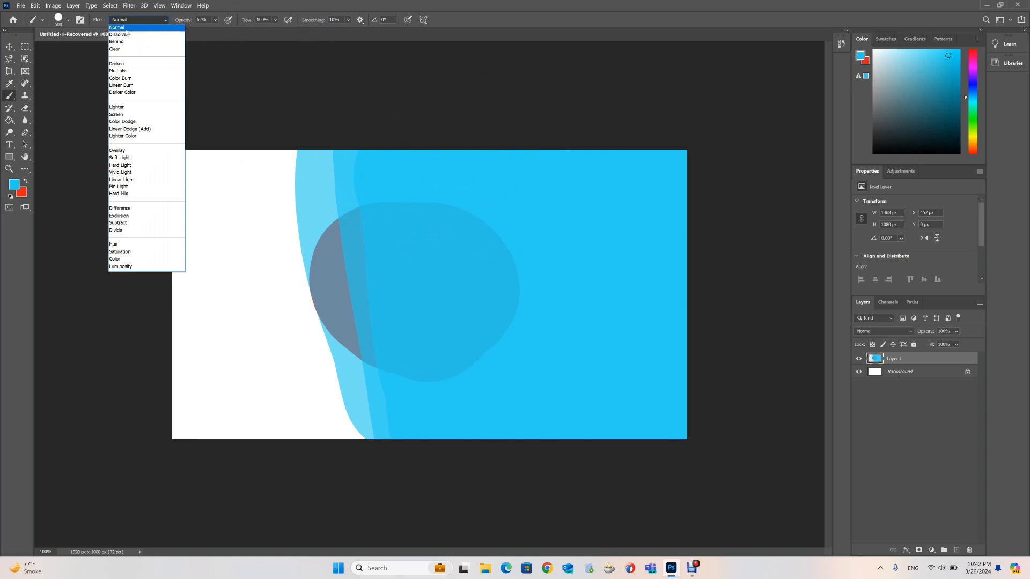
key("Escape")
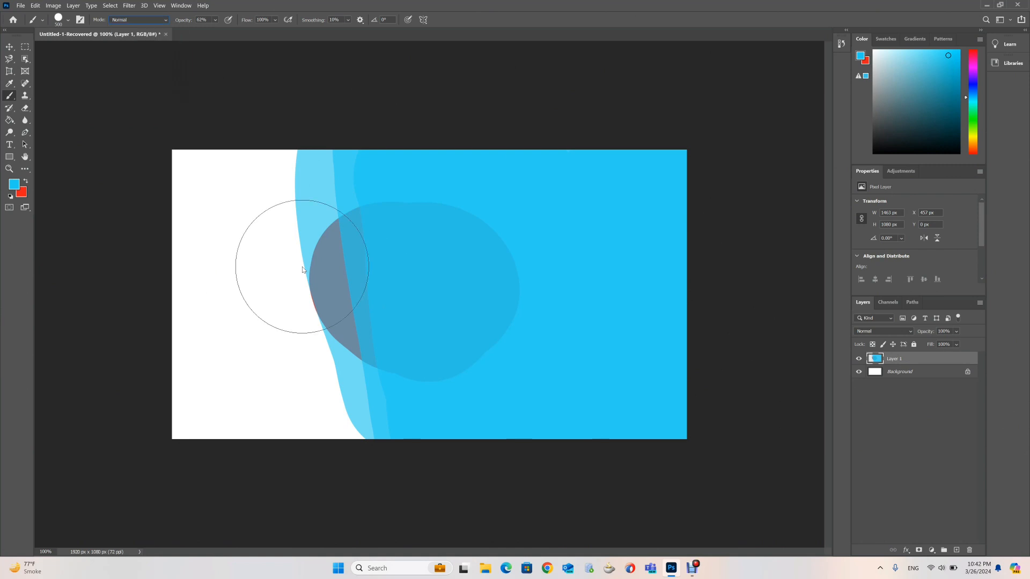
key("ctrl+z")
key("ctrl+z")
key("ctrl+z")
key("ctrl+z")
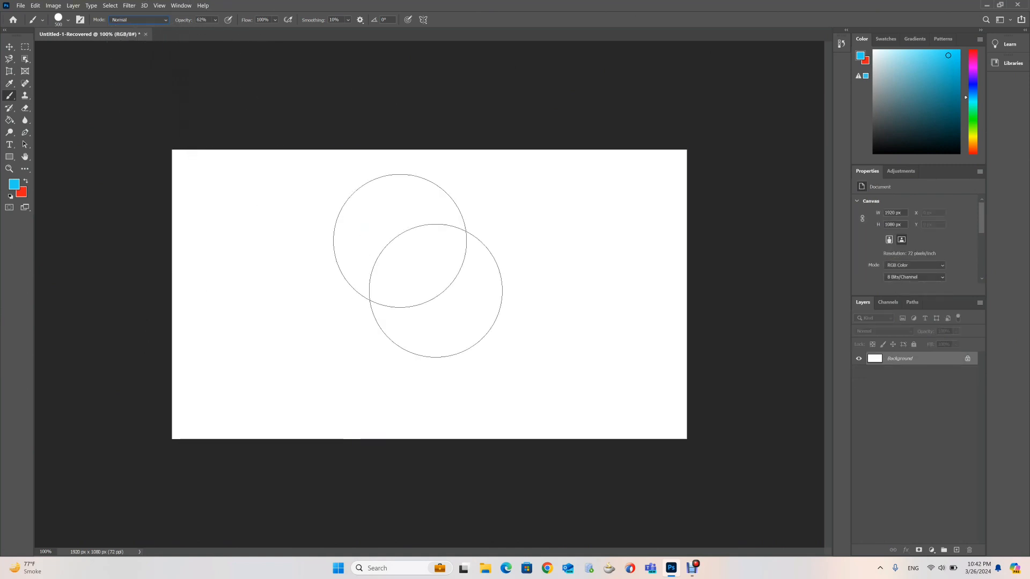
Swap the foreground and background colours, and paint a translucent red blob in the middle of the canvas.
left_click(25, 182)
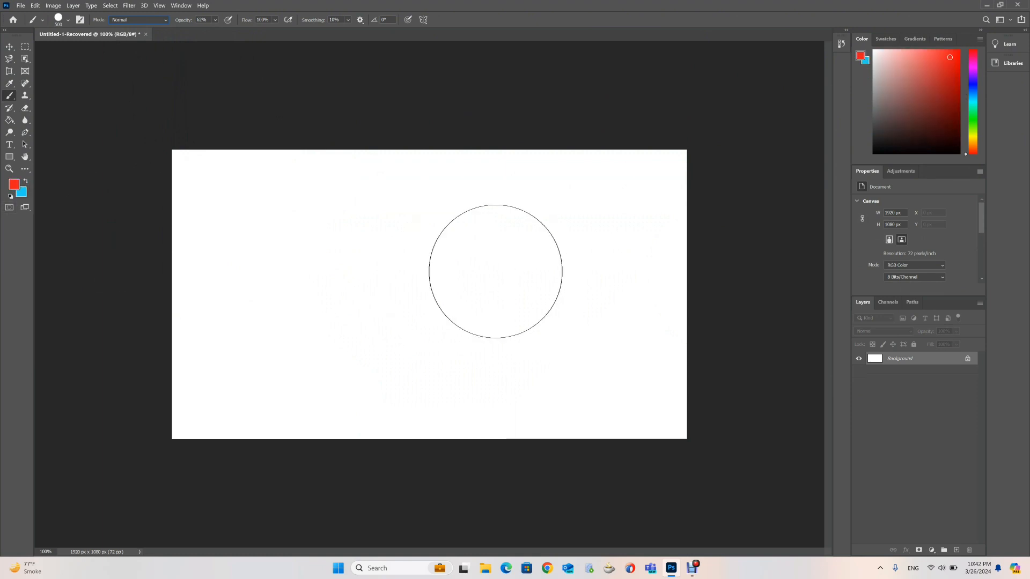
mouse_move(422, 271)
left_mouse_down()
mouse_move(438, 286)
mouse_move(427, 279)
mouse_move(419, 289)
mouse_move(435, 300)
mouse_move(425, 274)
mouse_move(405, 282)
mouse_move(433, 304)
mouse_move(433, 278)
mouse_move(421, 299)
mouse_move(446, 318)
mouse_move(442, 290)
mouse_move(441, 321)
mouse_move(456, 307)
mouse_move(391, 322)
left_mouse_up()
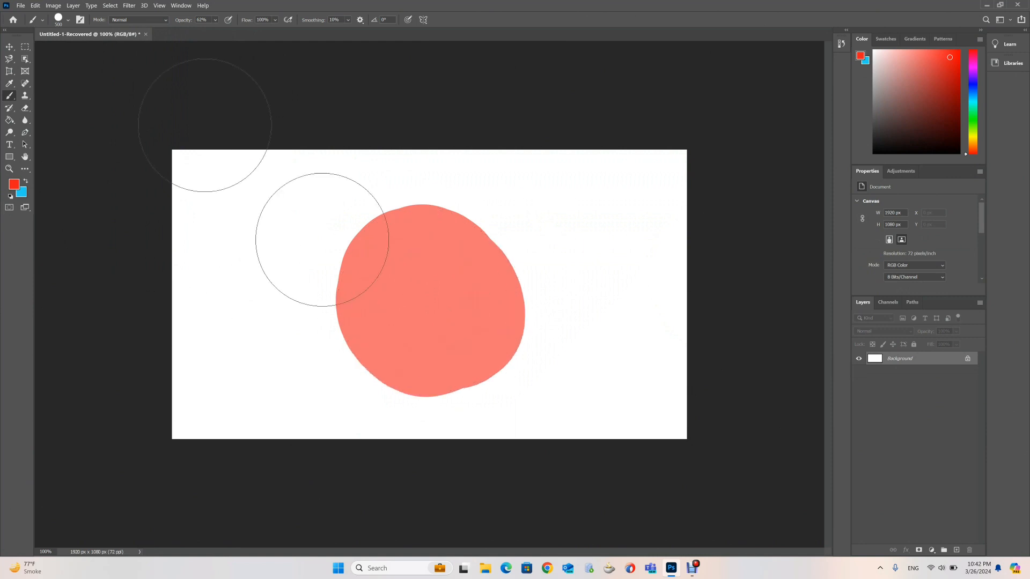
Swap back to blue, try translucent strokes over the red blob from its upper left, and undo them.
left_click(25, 181)
left_click_drag(292, 260, 295, 252)
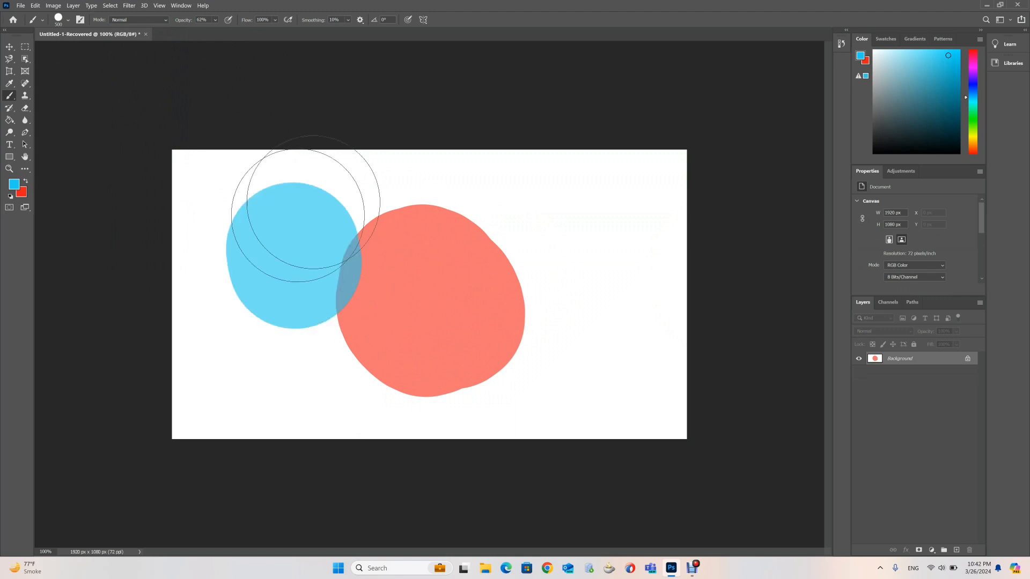
mouse_move(305, 209)
left_mouse_down()
mouse_move(389, 206)
mouse_move(501, 306)
mouse_move(504, 358)
mouse_move(458, 392)
mouse_move(341, 362)
mouse_move(320, 264)
mouse_move(397, 230)
mouse_move(465, 250)
mouse_move(494, 283)
mouse_move(462, 314)
left_mouse_up()
key("ctrl+z")
key("ctrl+z")
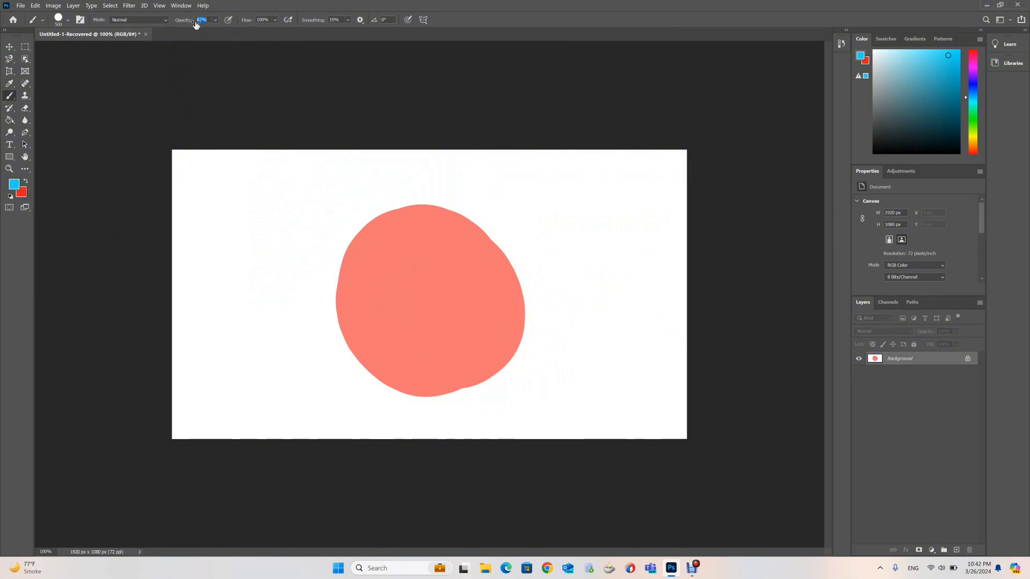
Set the brush to Dissolve mode at 100% opacity and paint a broad blue ring over the red blob's edges.
left_click(130, 21)
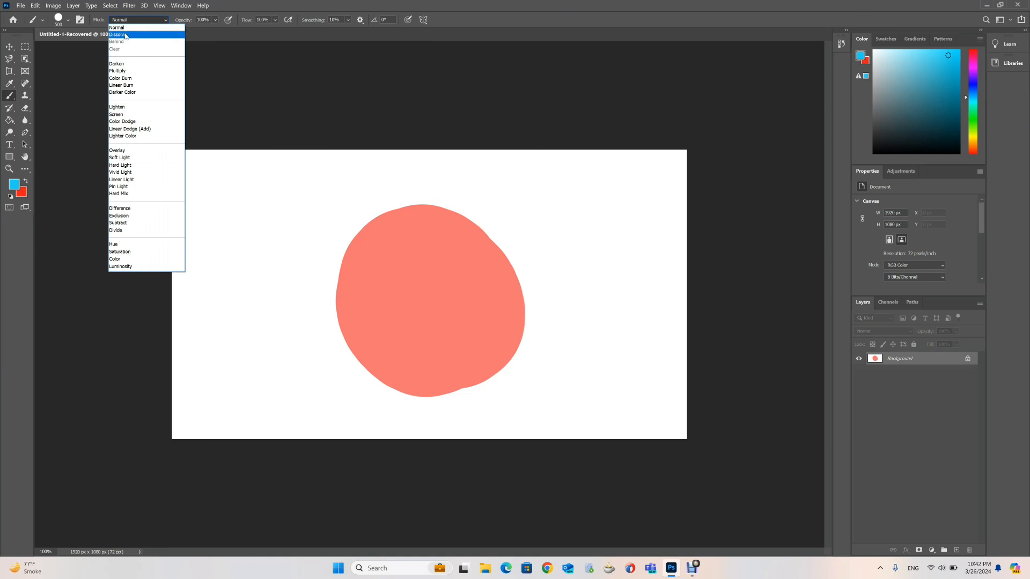
left_click(126, 35)
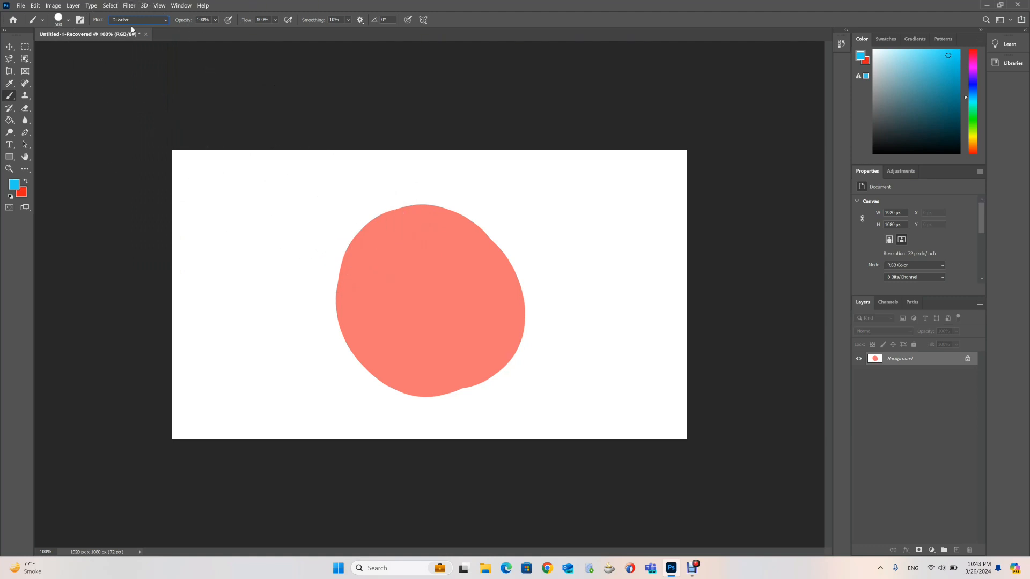
left_click(300, 255)
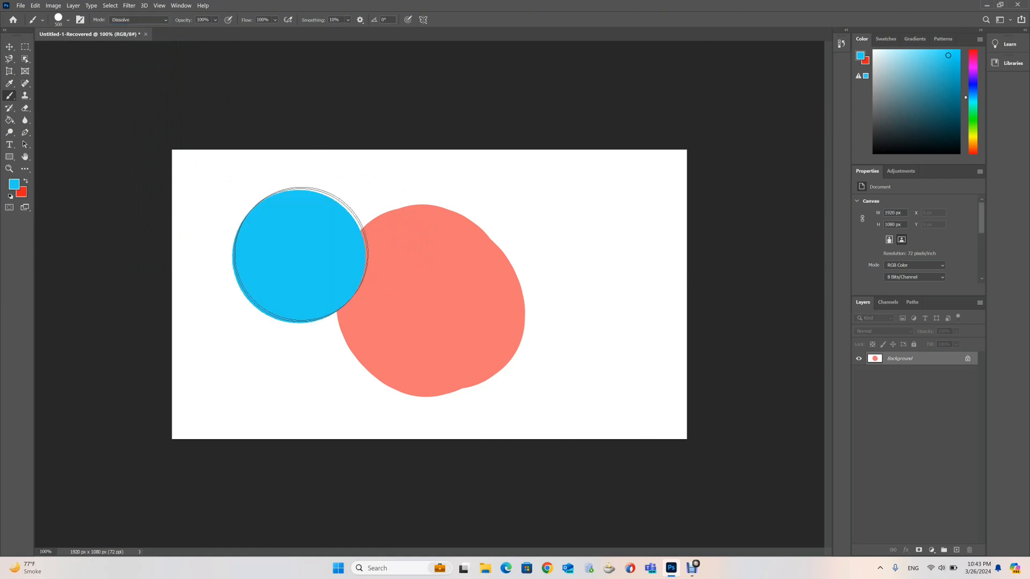
mouse_move(300, 255)
left_mouse_down()
mouse_move(327, 224)
mouse_move(383, 202)
mouse_move(490, 206)
mouse_move(574, 296)
mouse_move(583, 340)
mouse_move(562, 393)
mouse_move(537, 413)
mouse_move(483, 427)
mouse_move(345, 389)
mouse_move(309, 351)
left_mouse_up()
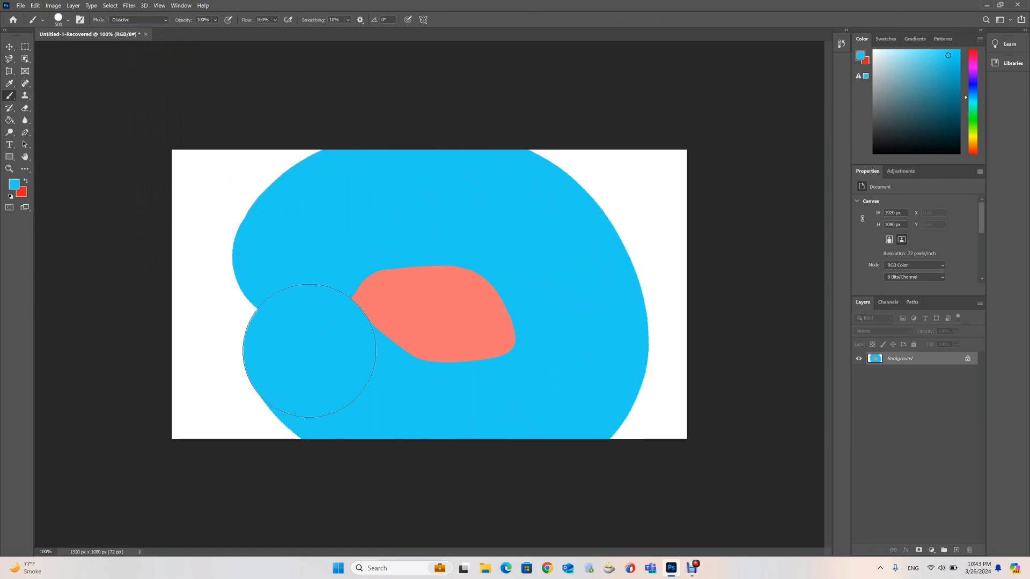
Examine the edge of the Dissolve stroke against the red area at high magnification.
key("ctrl+plus")
key("ctrl+plus")
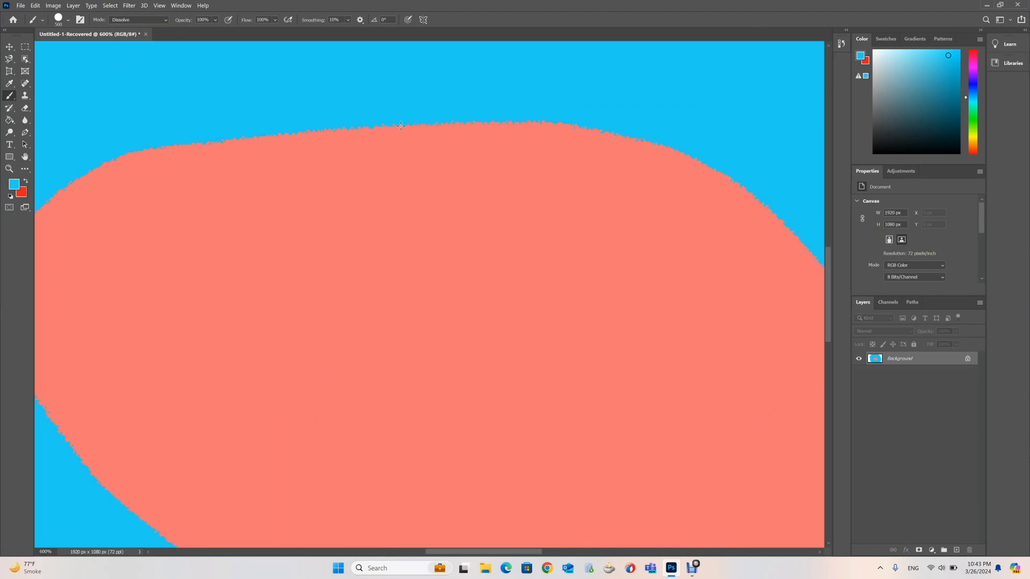
key("ctrl+minus")
key("ctrl+minus")
key("ctrl+minus")
key("ctrl+minus")
key("ctrl+minus")
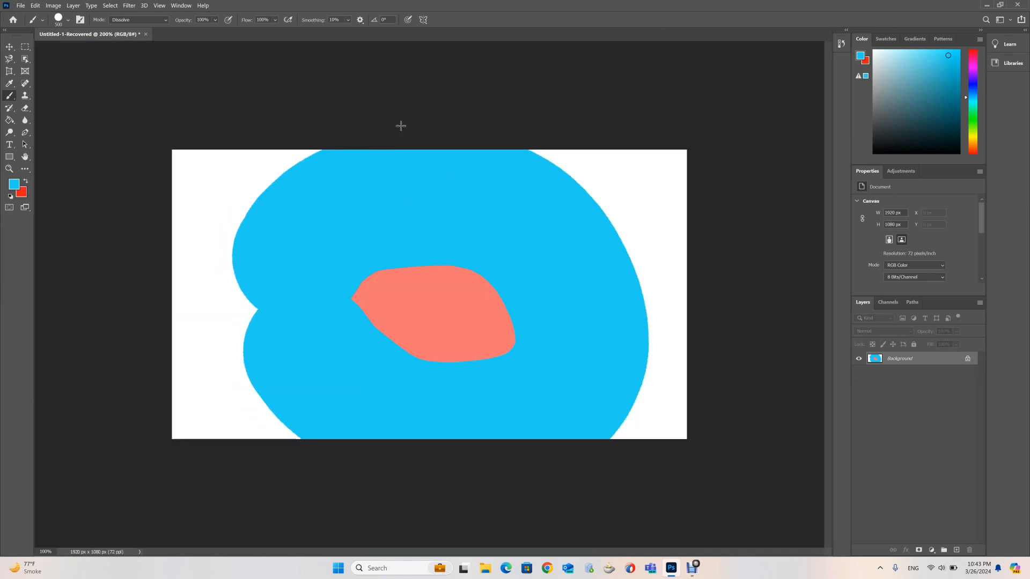
key("ctrl+plus")
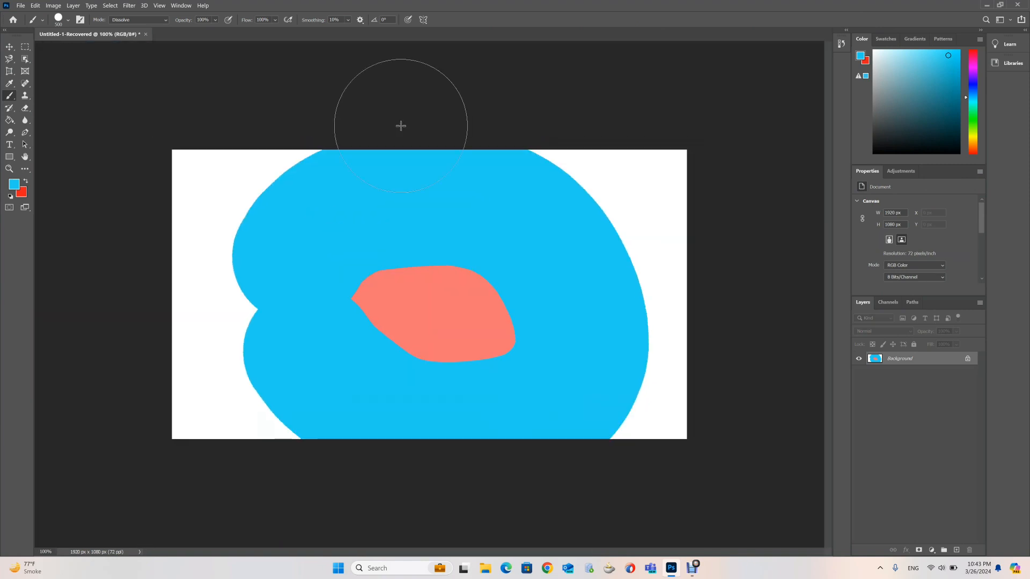
Undo the solid blue ring, and paint Dissolve blue at 63% opacity over the whole red blob and its surroundings.
key("ctrl+z")
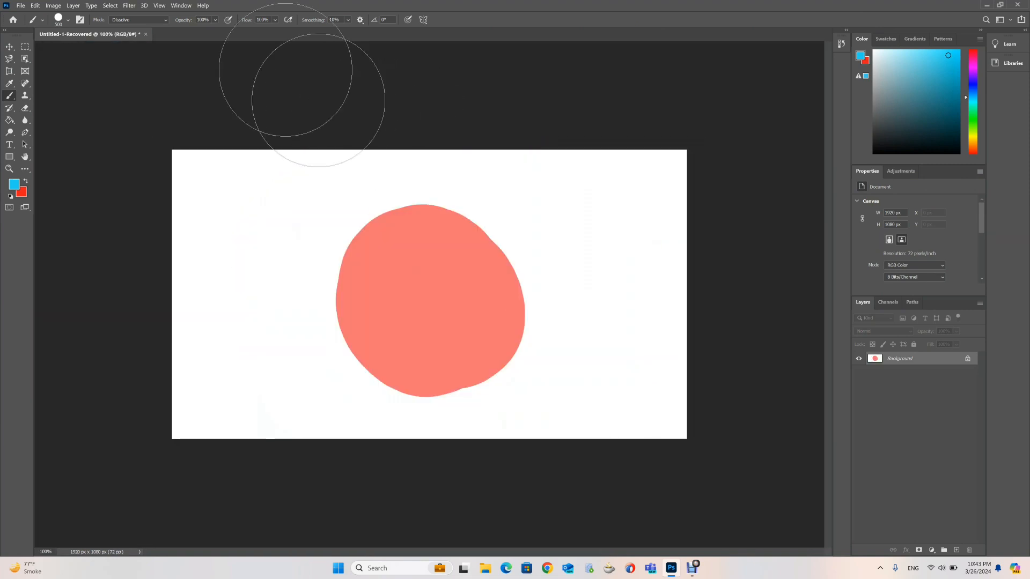
left_click(214, 21)
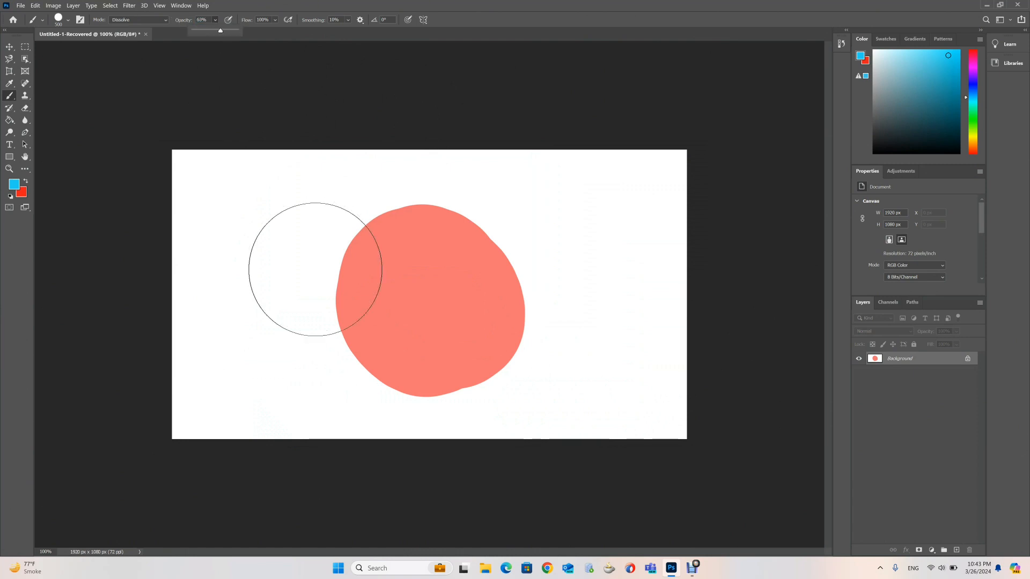
mouse_move(281, 361)
left_mouse_down()
mouse_move(351, 190)
mouse_move(451, 171)
mouse_move(525, 187)
mouse_move(539, 281)
mouse_move(539, 315)
mouse_move(498, 372)
mouse_move(440, 380)
mouse_move(358, 372)
mouse_move(361, 292)
mouse_move(451, 281)
left_mouse_up()
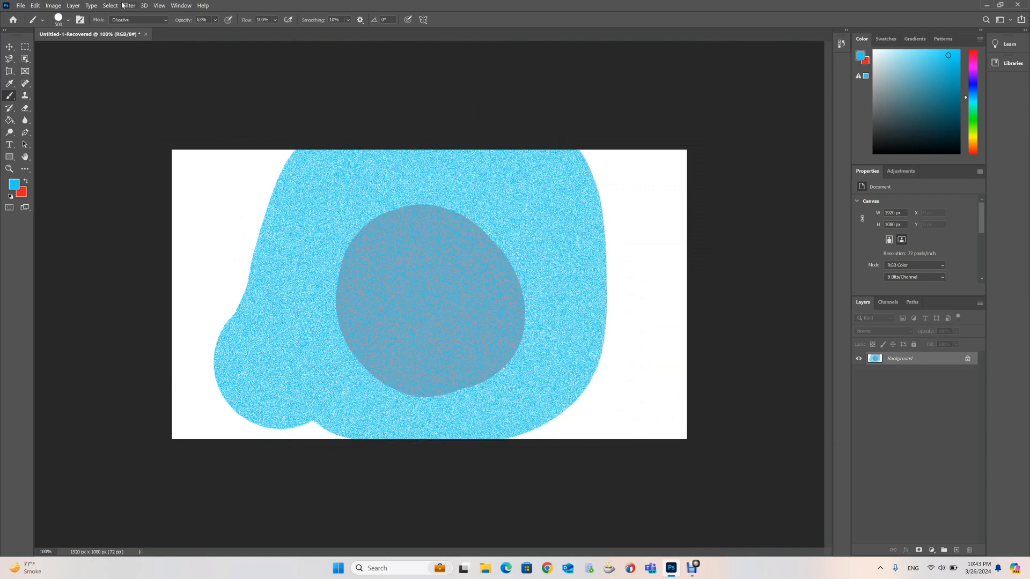
Undo the Dissolve stroke, and paint a blue ring over the red blob in Darken mode.
left_click(140, 21)
key("ctrl+z")
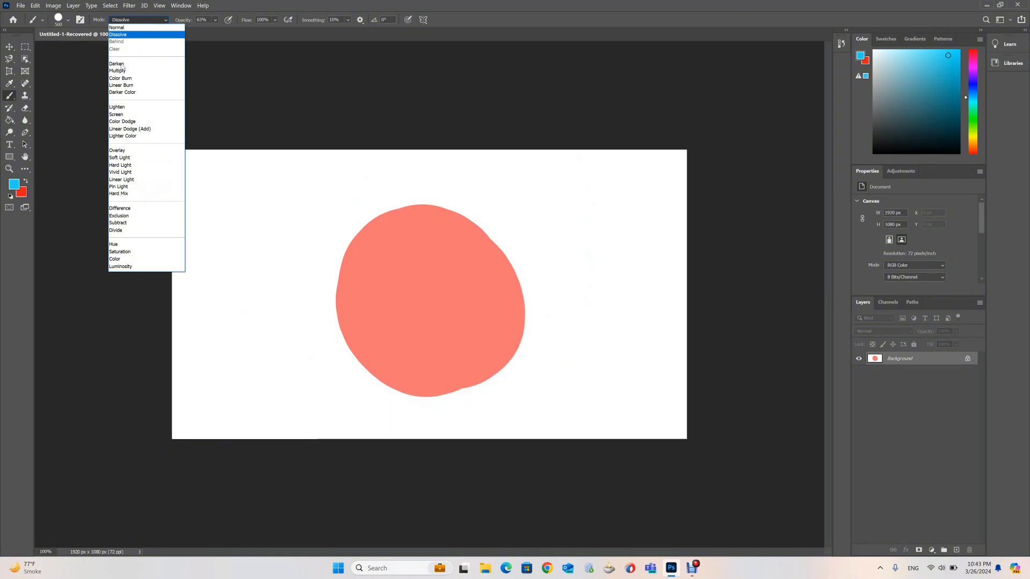
left_click(122, 64)
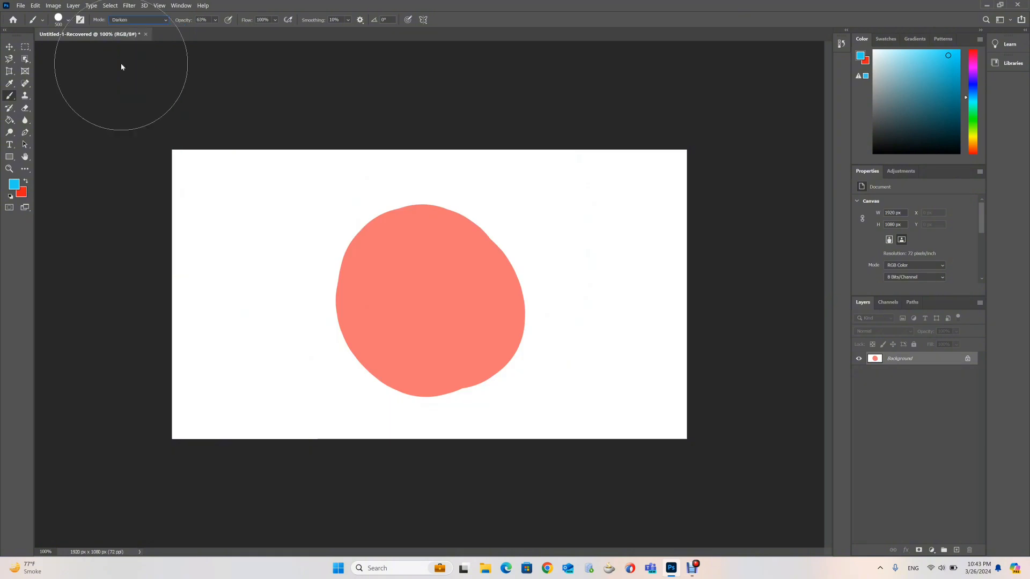
mouse_move(309, 279)
left_mouse_down()
mouse_move(311, 238)
mouse_move(354, 194)
mouse_move(424, 186)
mouse_move(523, 234)
mouse_move(540, 278)
mouse_move(525, 356)
mouse_move(421, 380)
mouse_move(352, 354)
mouse_move(341, 330)
left_mouse_up()
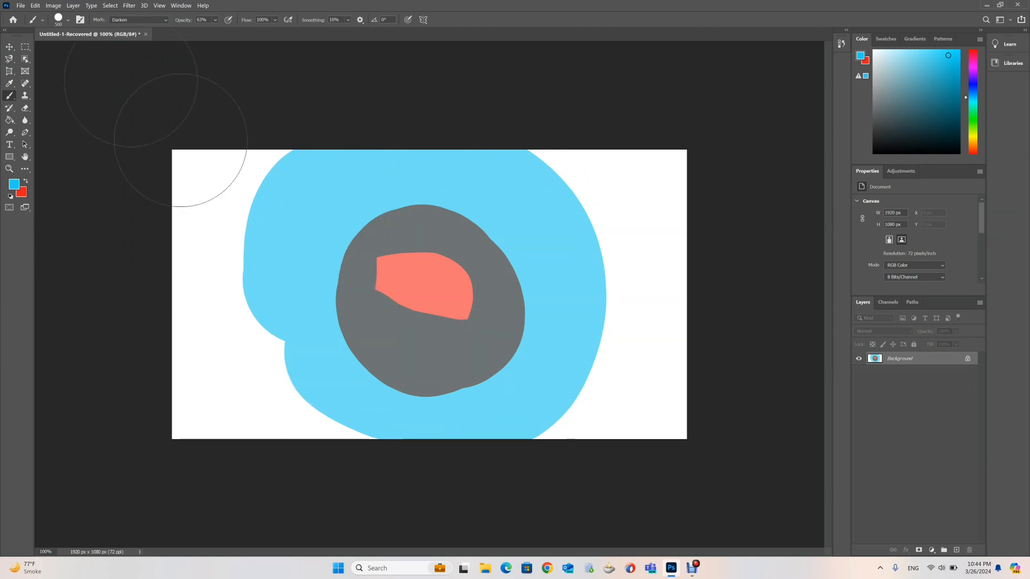
Undo the Darken stroke, set the brush mode to Screen, and try a blue stroke over the red blob before undoing it.
left_click(131, 21)
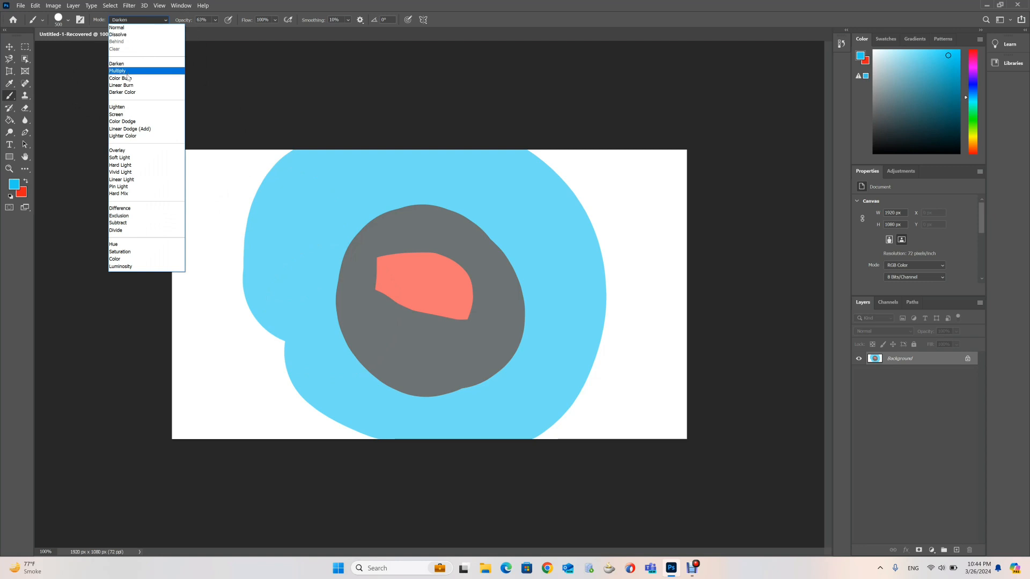
left_click(120, 114)
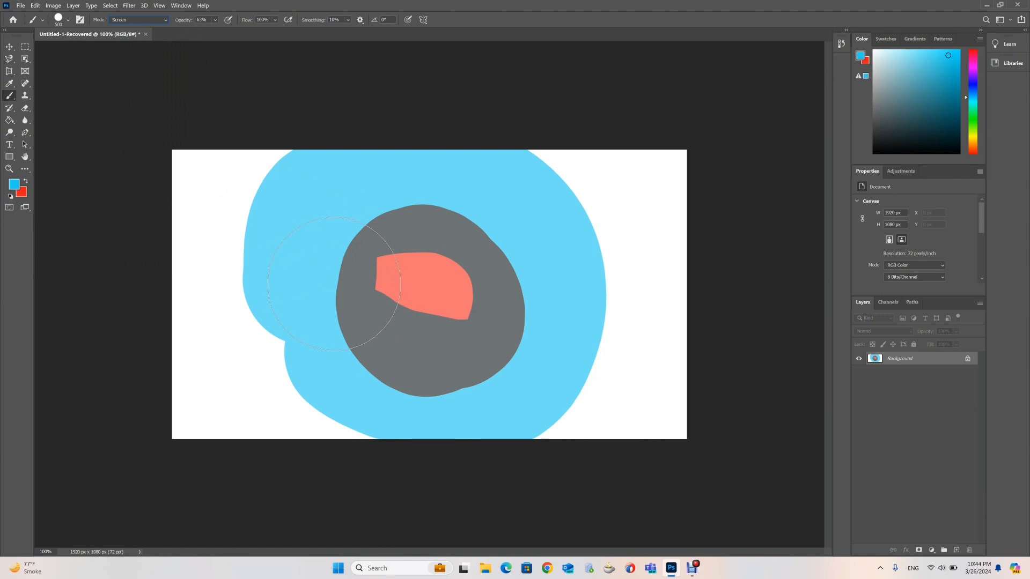
key("ctrl+z")
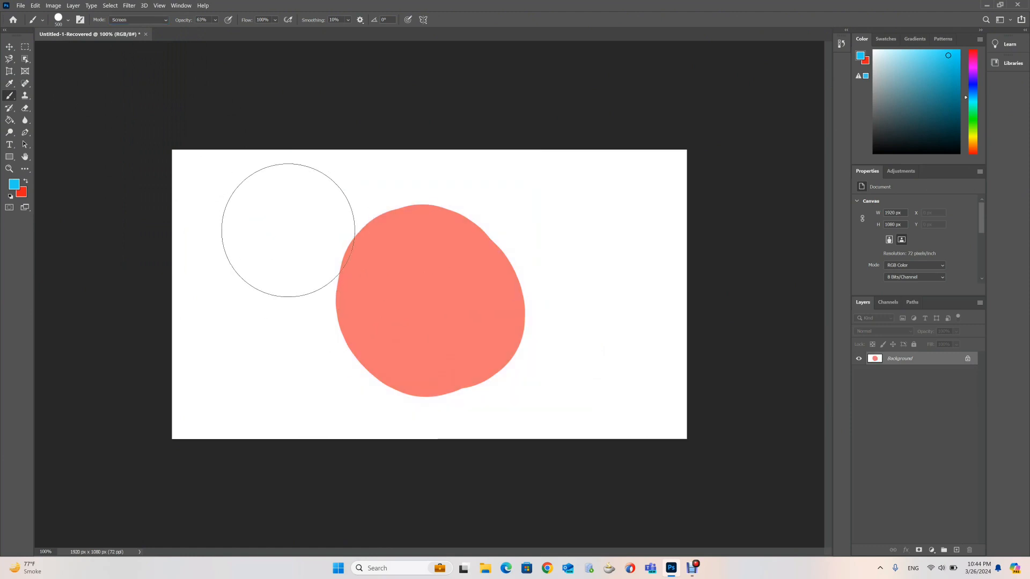
mouse_move(288, 231)
left_mouse_down()
mouse_move(384, 173)
mouse_move(485, 187)
mouse_move(530, 243)
mouse_move(538, 280)
mouse_move(519, 357)
mouse_move(482, 381)
mouse_move(430, 388)
mouse_move(371, 366)
mouse_move(323, 273)
mouse_move(329, 240)
mouse_move(363, 231)
mouse_move(445, 312)
mouse_move(399, 312)
mouse_move(440, 253)
left_mouse_up()
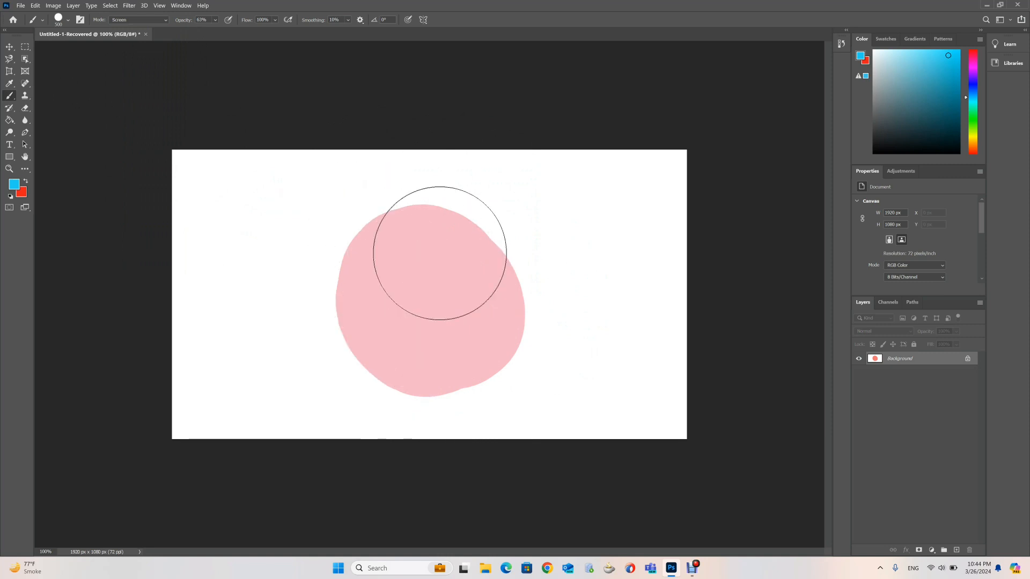
key("ctrl+z")
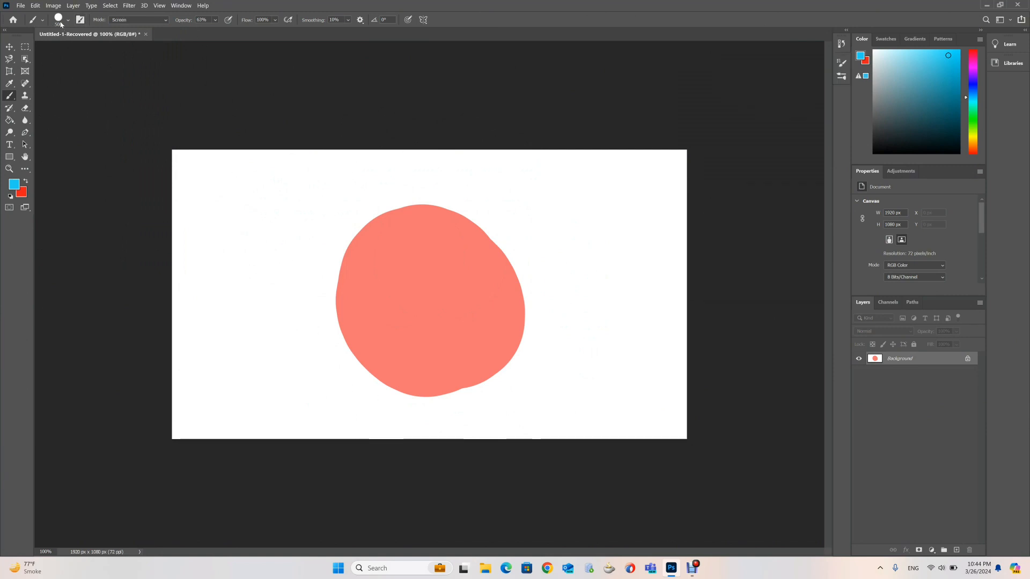
left_click(68, 21)
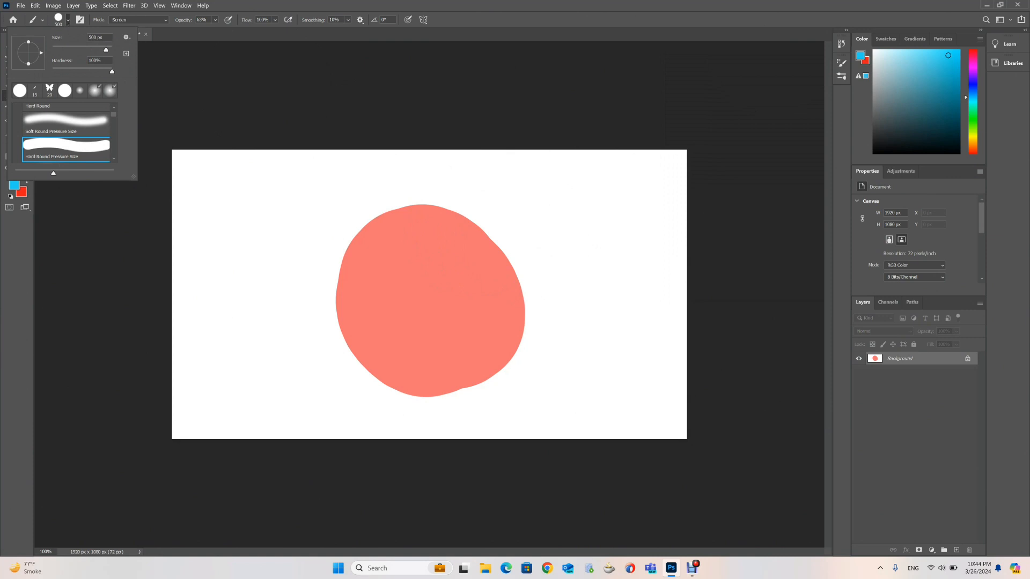
left_click(120, 21)
left_click(119, 21)
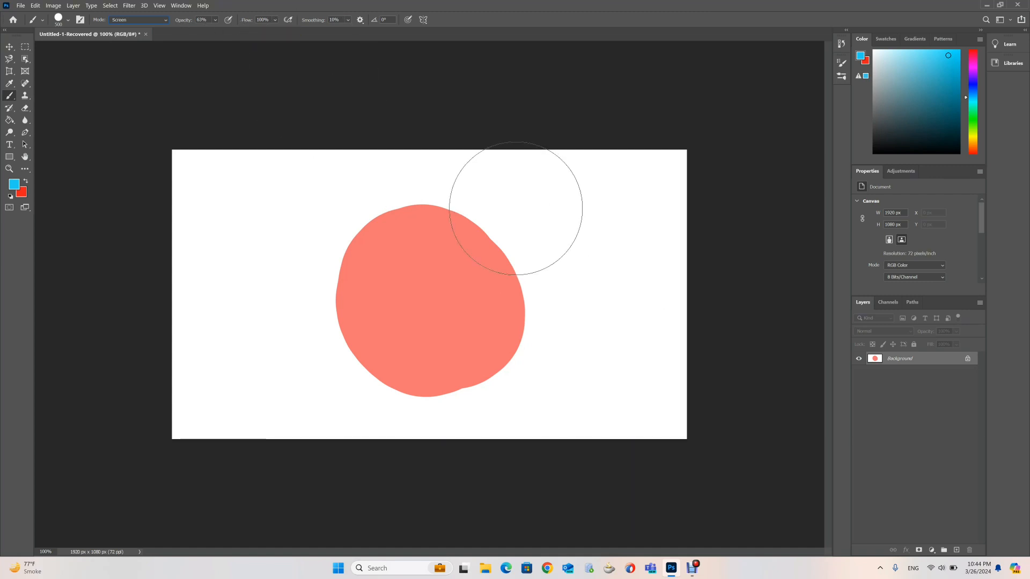
Undo the red blob, and draw a rectangular marquee selection of about 1144 × 642 px in the middle of the canvas.
key("ctrl+z")
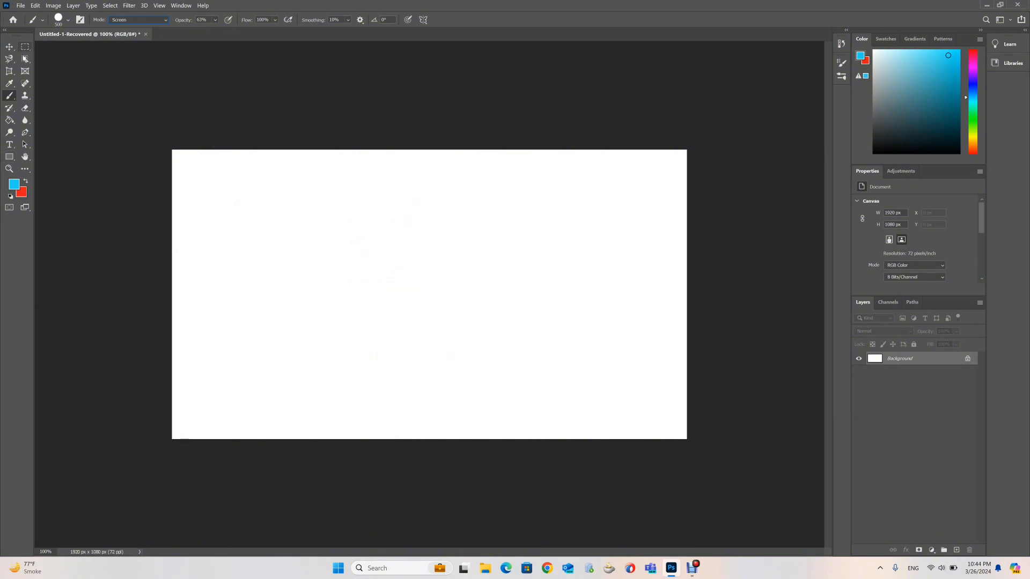
left_click(26, 51)
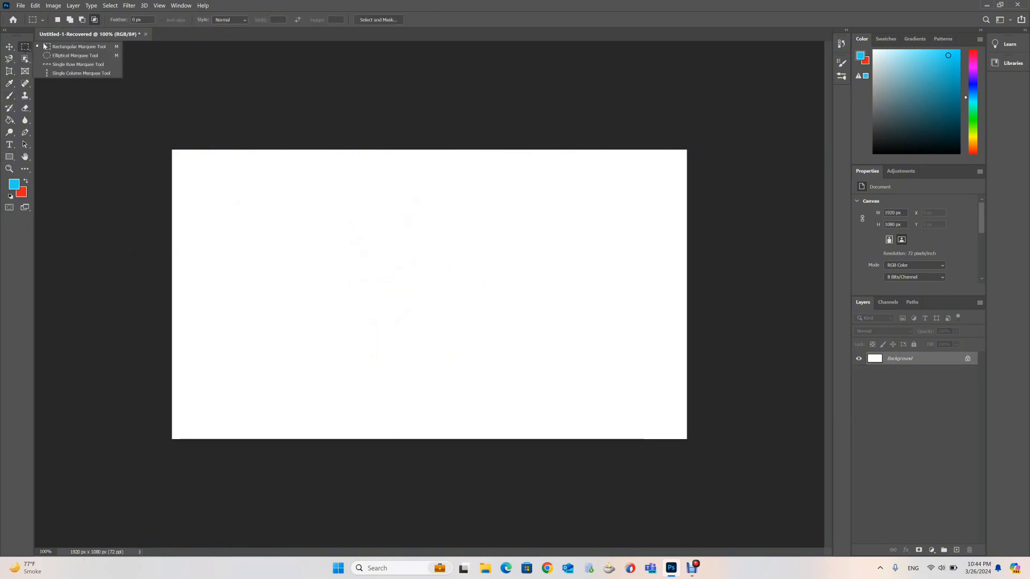
left_click(45, 47)
left_click_drag(268, 205, 575, 377)
left_click(575, 375)
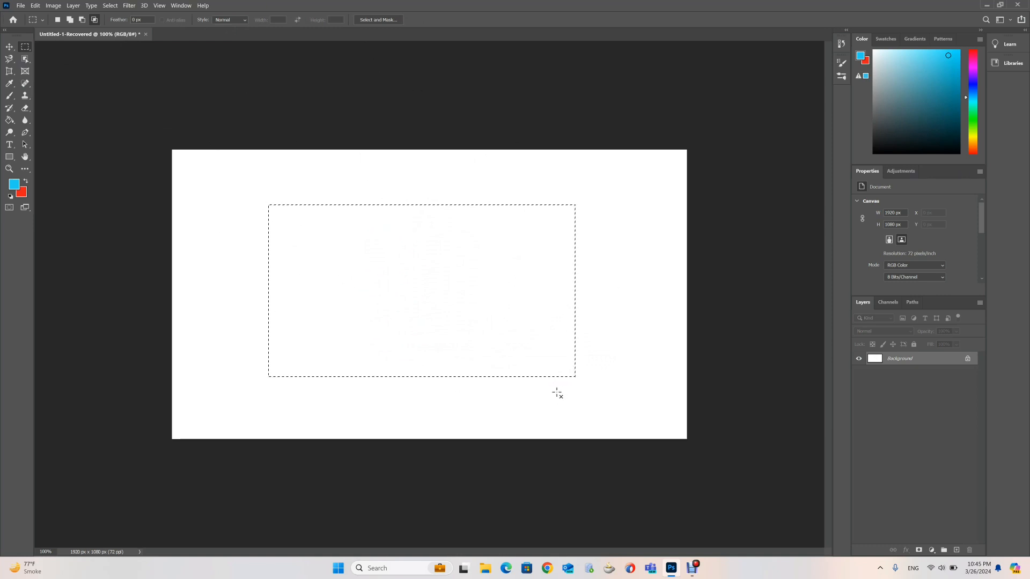
Switch to the Brush tool, add a new layer, and paint the rectangular selection solid blue at 100% flow.
left_click(10, 97)
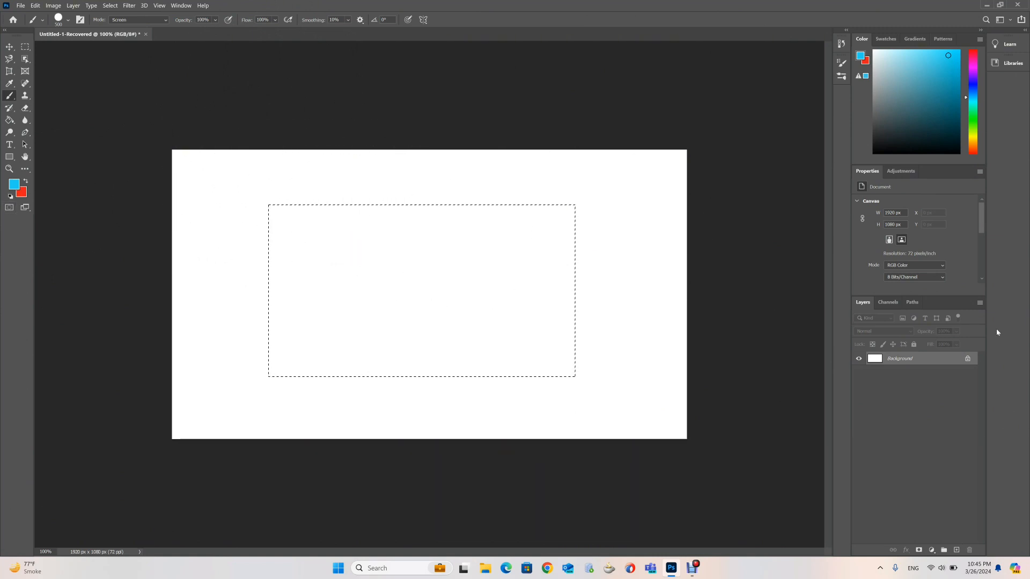
left_click(957, 552)
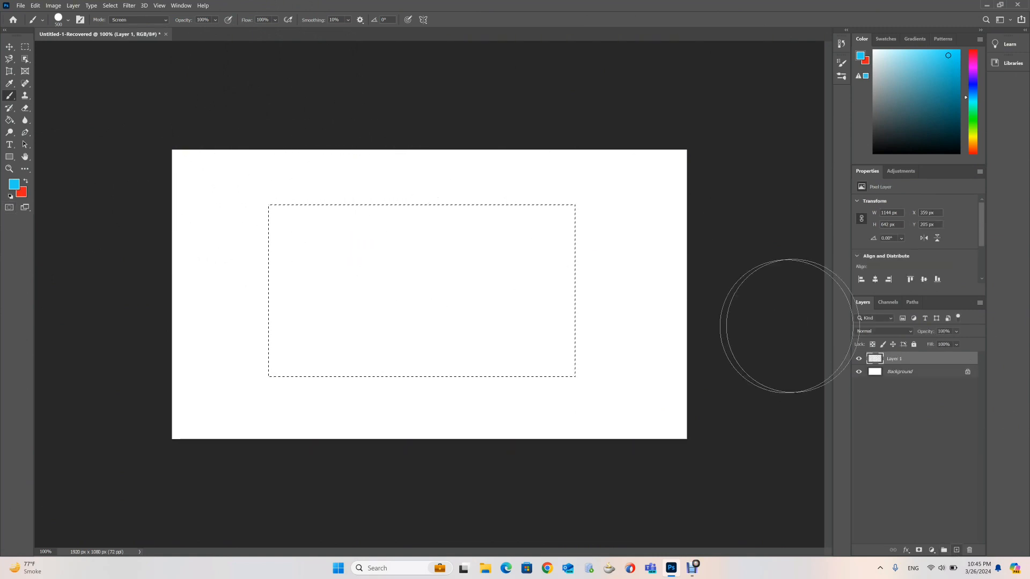
left_click_drag(243, 189, 381, 227)
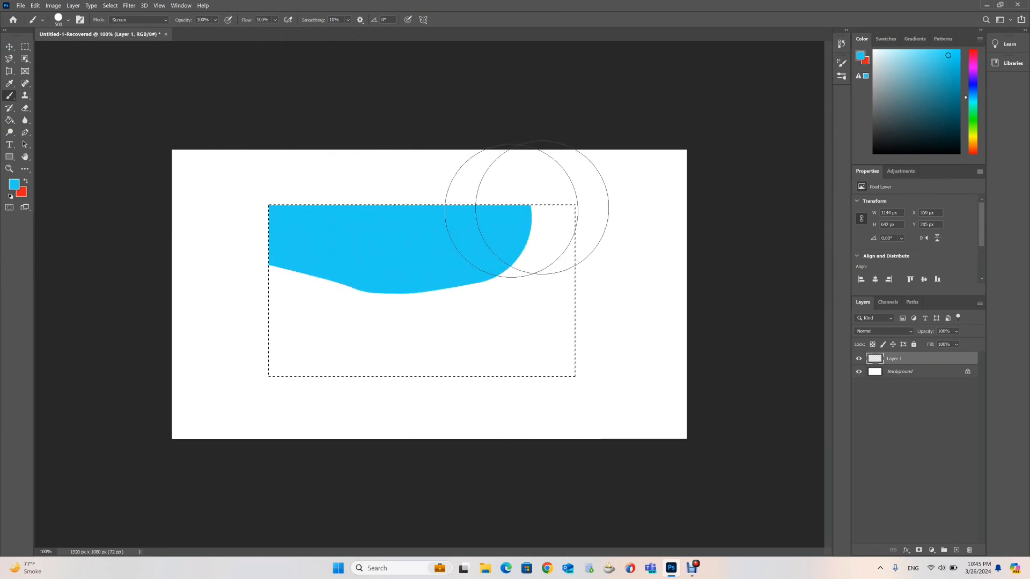
mouse_move(542, 208)
left_mouse_down()
mouse_move(593, 289)
mouse_move(533, 368)
mouse_move(320, 368)
mouse_move(290, 350)
mouse_move(233, 275)
mouse_move(445, 290)
left_mouse_up()
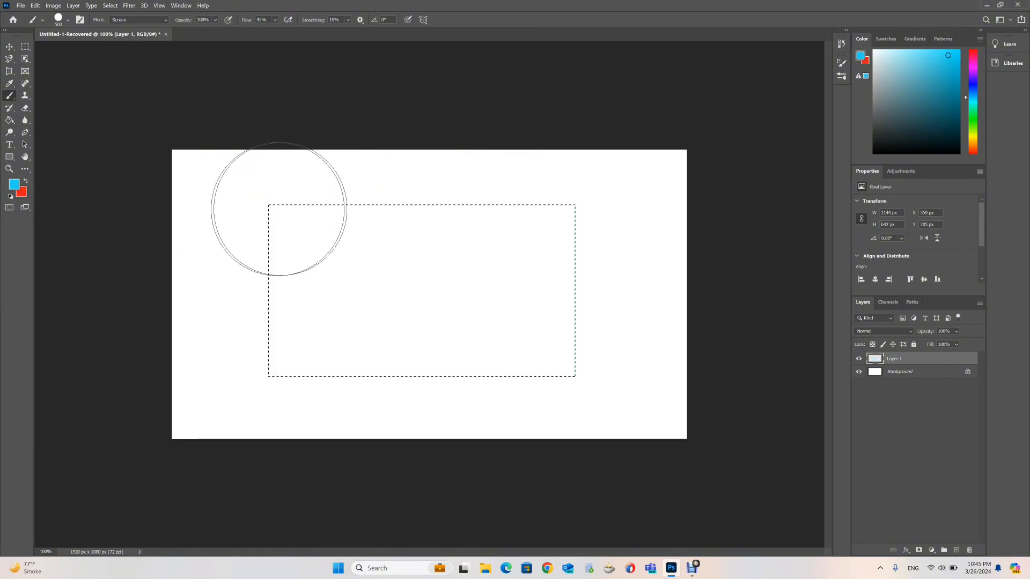
Paint the whole rectangular selection blue at 43% flow, and clear the painted area.
left_click_drag(252, 209, 319, 212)
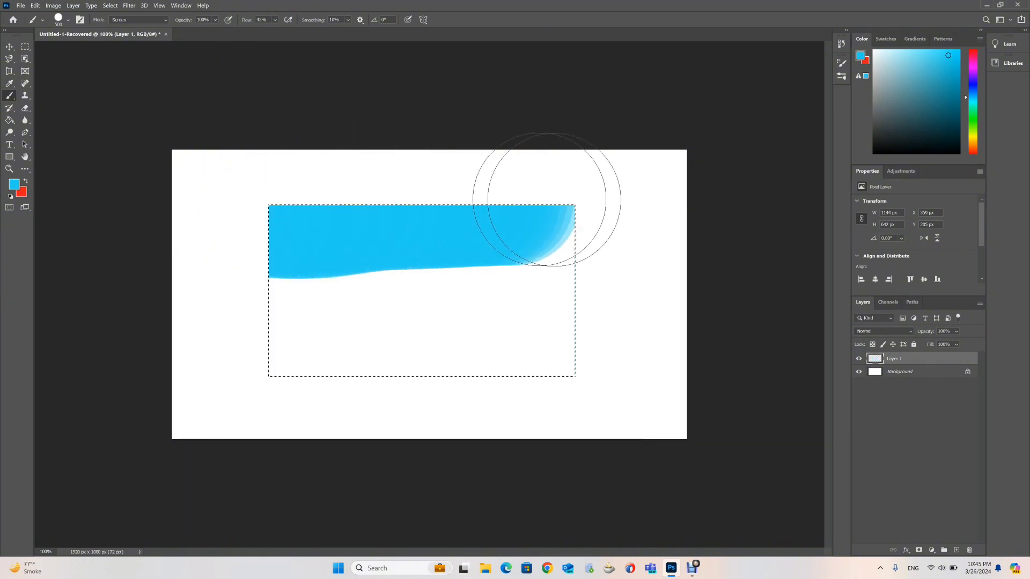
mouse_move(546, 200)
left_mouse_down()
mouse_move(570, 281)
mouse_move(567, 333)
mouse_move(368, 355)
mouse_move(281, 338)
mouse_move(264, 295)
mouse_move(262, 230)
mouse_move(487, 218)
mouse_move(547, 295)
mouse_move(472, 325)
mouse_move(340, 315)
left_mouse_up()
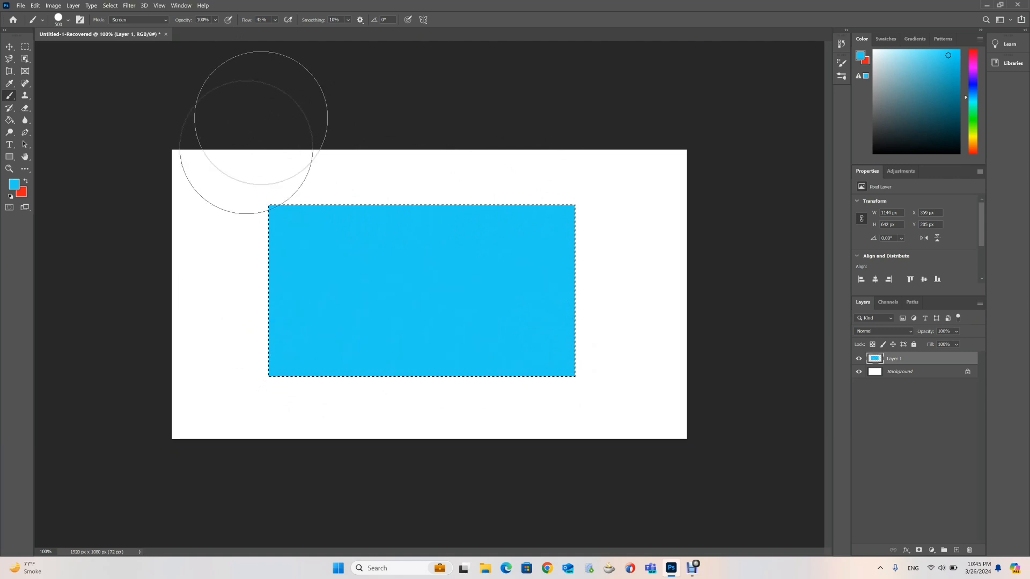
key("Delete")
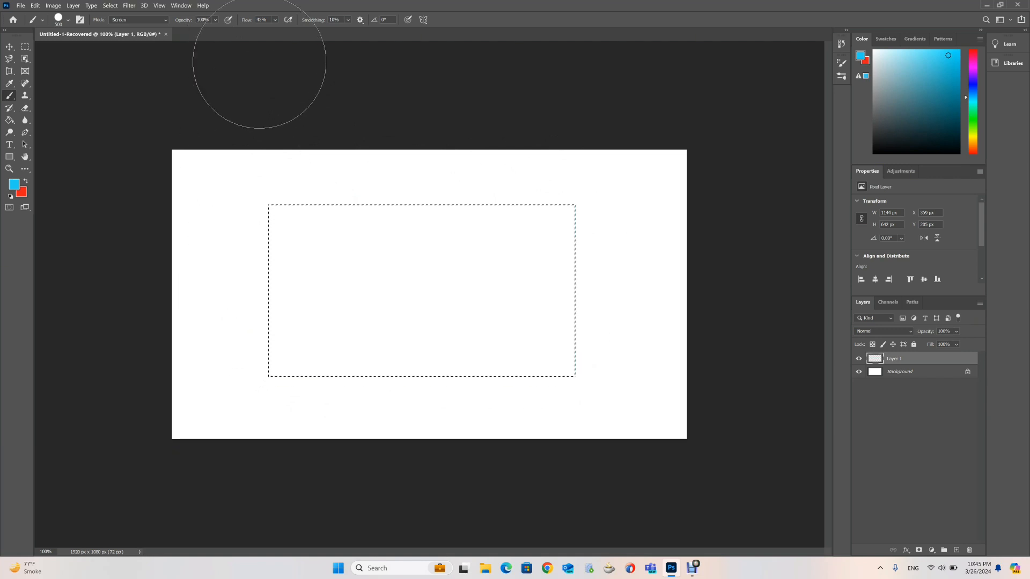
Set the brush flow to 5% and paint blue strokes across the rectangular selection.
left_click_drag(243, 20, 235, 22)
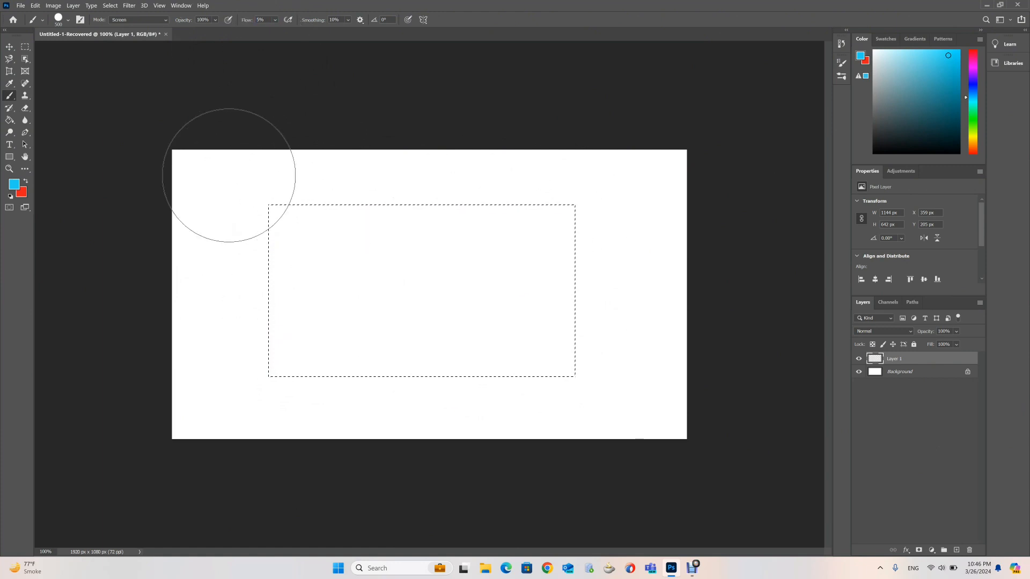
mouse_move(230, 175)
left_mouse_down()
mouse_move(546, 184)
mouse_move(569, 198)
mouse_move(581, 285)
mouse_move(572, 362)
mouse_move(466, 378)
mouse_move(263, 359)
mouse_move(248, 225)
mouse_move(263, 197)
mouse_move(556, 190)
mouse_move(574, 257)
mouse_move(565, 347)
mouse_move(523, 358)
mouse_move(285, 365)
mouse_move(280, 251)
mouse_move(294, 216)
mouse_move(351, 190)
mouse_move(546, 170)
mouse_move(556, 247)
left_mouse_up()
mouse_move(558, 319)
left_mouse_down()
mouse_move(535, 328)
mouse_move(269, 293)
mouse_move(293, 270)
mouse_move(541, 257)
mouse_move(497, 232)
mouse_move(425, 254)
mouse_move(511, 269)
mouse_move(433, 234)
mouse_move(353, 245)
mouse_move(291, 236)
mouse_move(293, 227)
mouse_move(554, 228)
mouse_move(570, 327)
mouse_move(556, 345)
mouse_move(406, 347)
mouse_move(311, 333)
mouse_move(311, 234)
mouse_move(488, 245)
mouse_move(453, 369)
mouse_move(270, 339)
mouse_move(357, 295)
mouse_move(498, 325)
mouse_move(599, 297)
mouse_move(498, 304)
mouse_move(495, 328)
mouse_move(429, 281)
mouse_move(242, 207)
mouse_move(312, 288)
mouse_move(374, 271)
mouse_move(400, 340)
mouse_move(368, 288)
left_mouse_up()
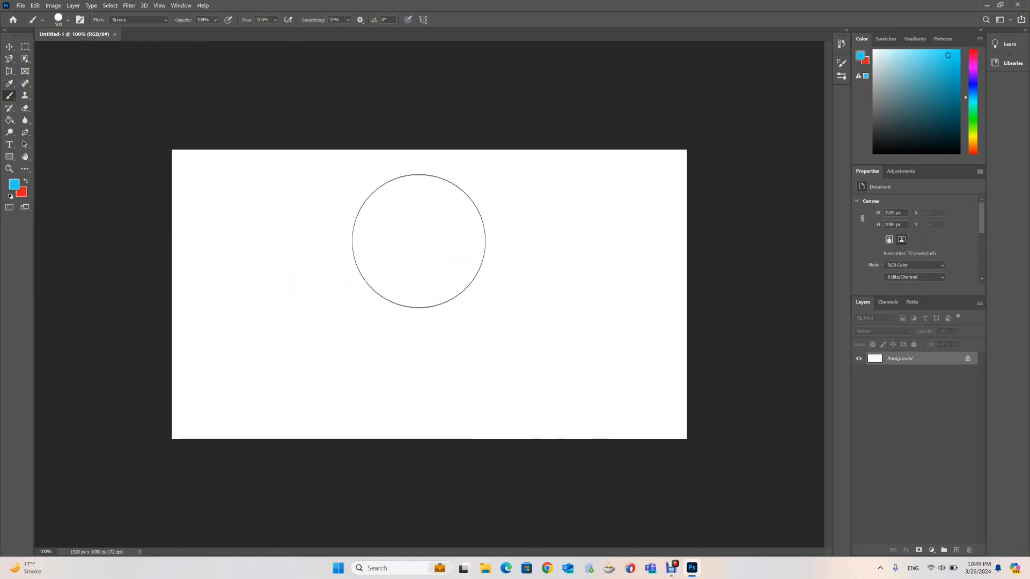
Set the brush size to 88 px and try the brush with a single dab on the canvas.
right_click(419, 238)
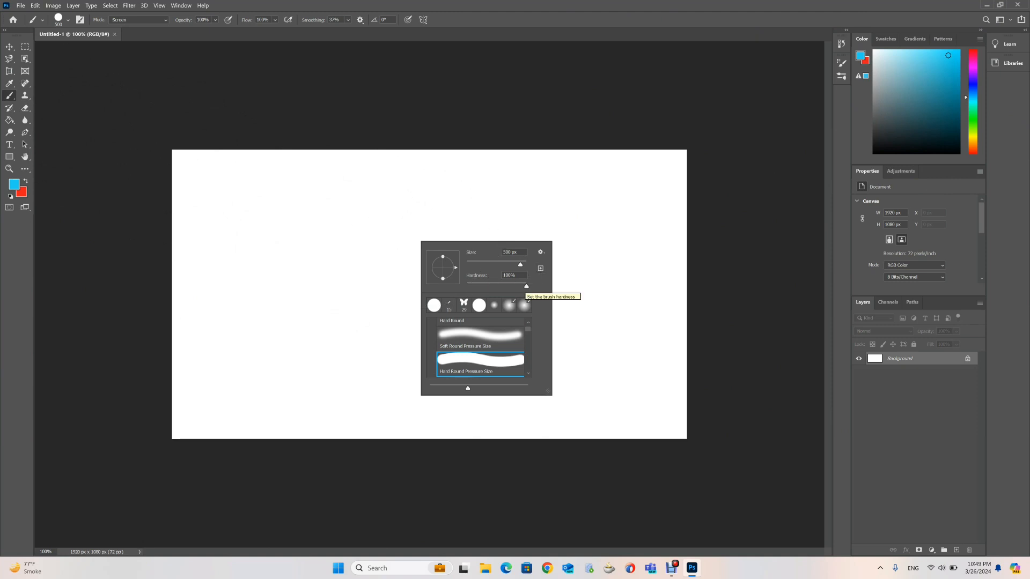
left_click_drag(516, 268, 493, 266)
left_click(257, 236)
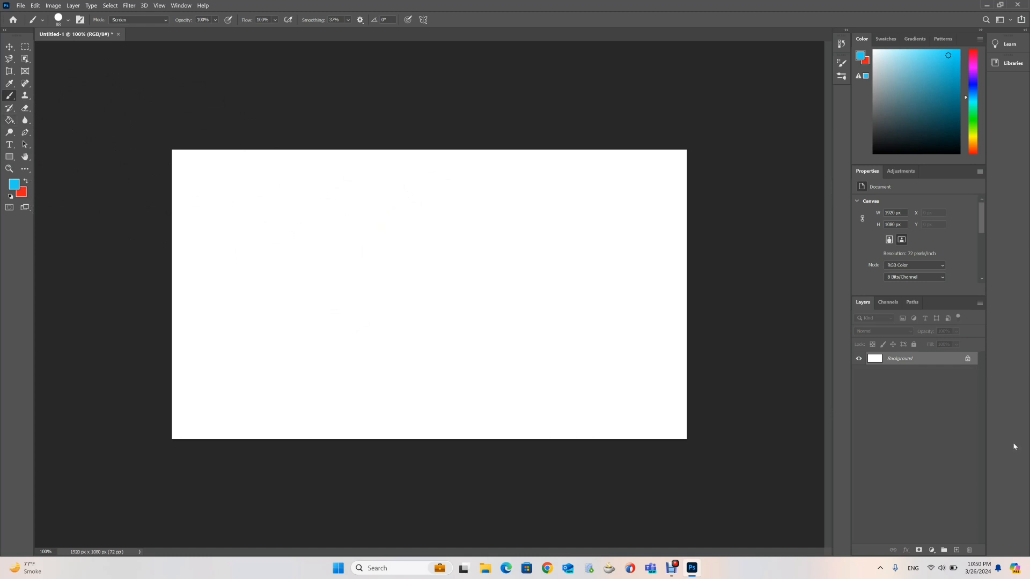
Add a new layer and paint a freehand, roughly horizontal blue stroke about 1330 px long across the upper canvas.
left_click(956, 549)
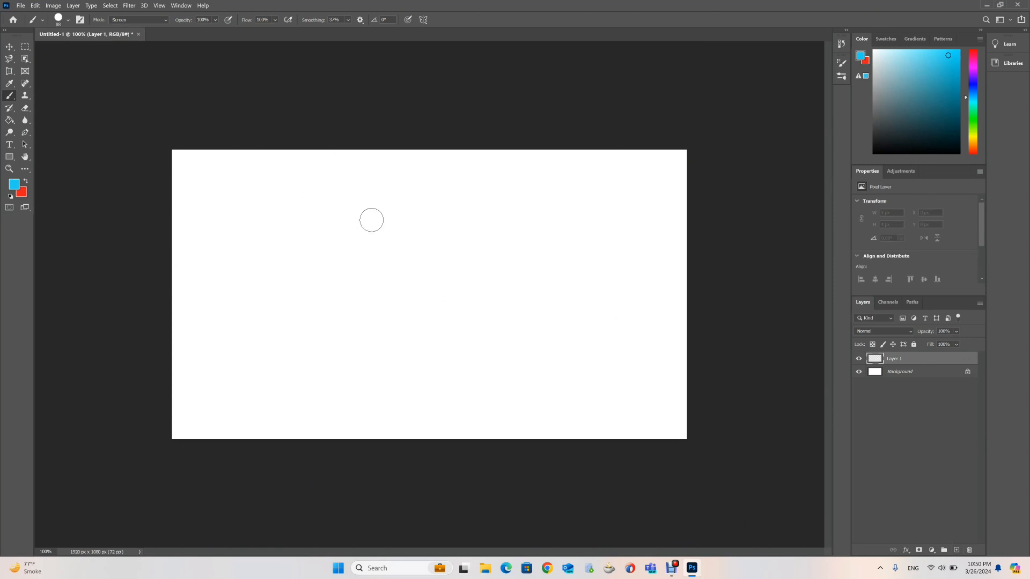
left_click(252, 228)
left_click_drag(252, 228, 588, 236)
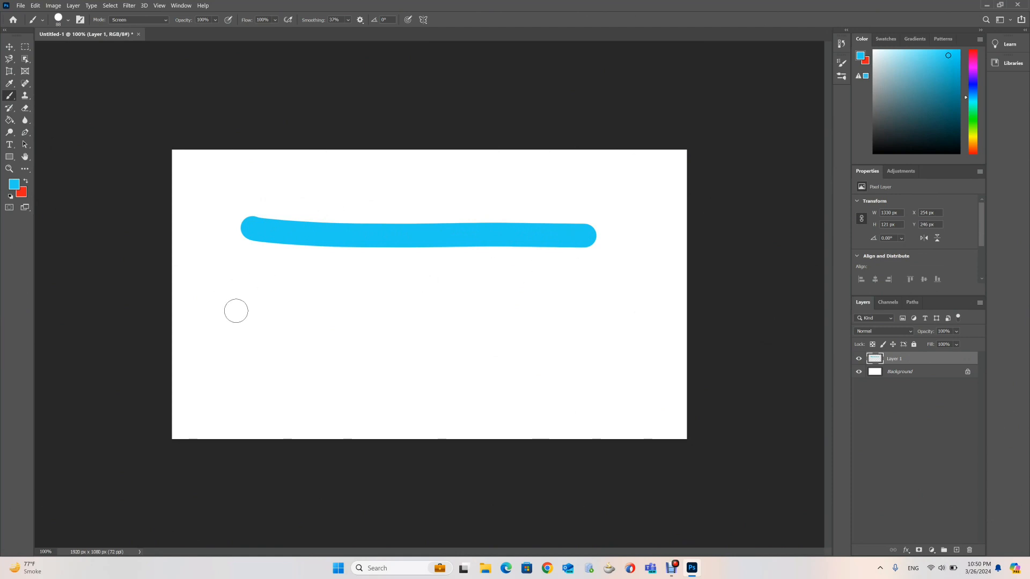
Connect a straight diagonal blue stroke from the freehand stroke's right end to the lower left, and undo both strokes.
left_click_drag(236, 311, 275, 316, "shift")
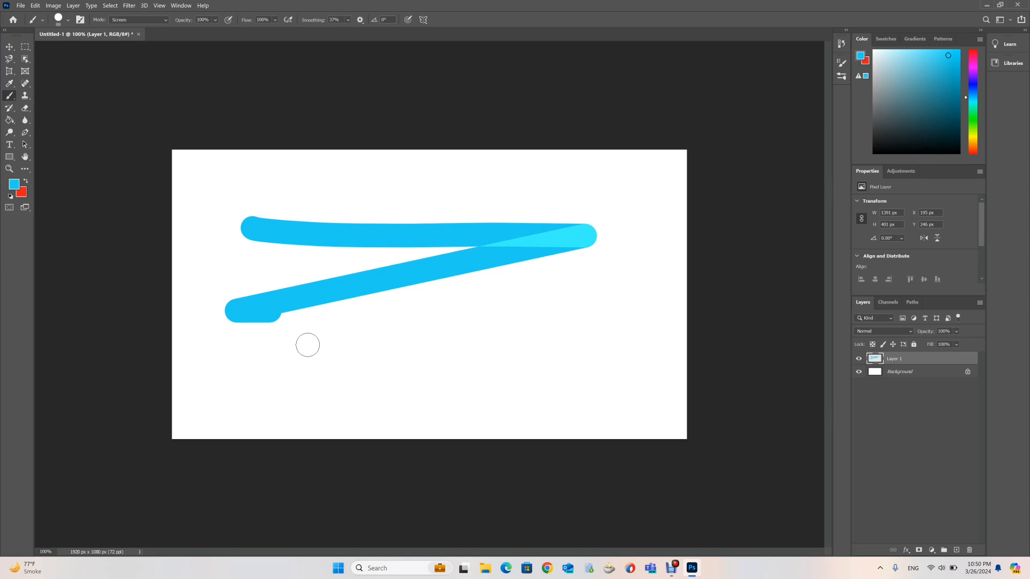
key("ctrl+z")
key("ctrl+z")
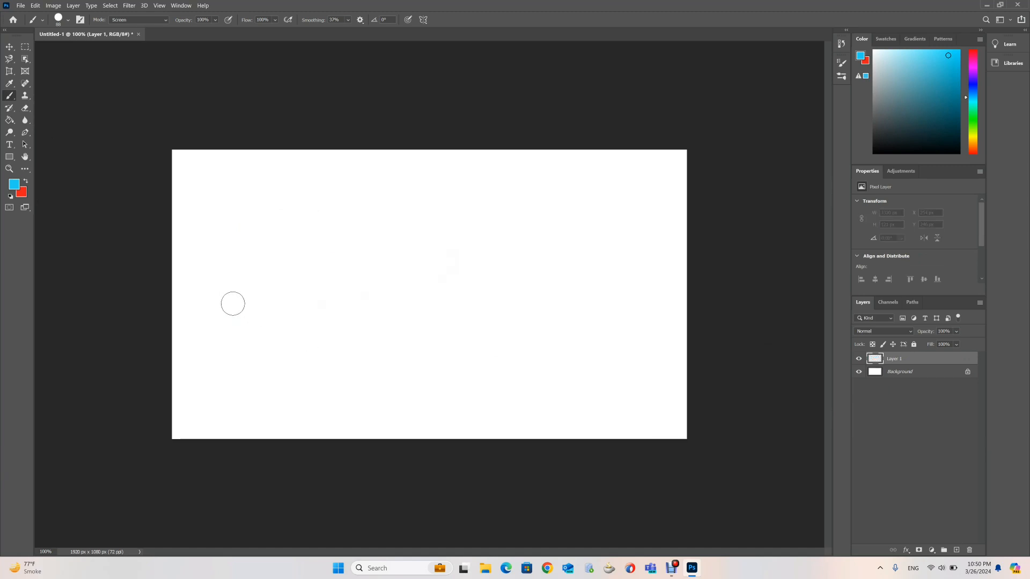
Paint a straight horizontal blue line about 1518 px long across the canvas and a straight vertical line crossing its middle.
left_click(233, 304)
mouse_move(244, 304)
left_mouse_down()
mouse_move(414, 320)
mouse_move(425, 231)
mouse_move(431, 358)
mouse_move(538, 349)
mouse_move(548, 256)
mouse_move(554, 288)
mouse_move(545, 247)
mouse_move(534, 283)
mouse_move(510, 242)
mouse_move(486, 353)
mouse_move(459, 272)
mouse_move(448, 341)
mouse_move(466, 246)
mouse_move(518, 303)
mouse_move(616, 307)
left_mouse_up()
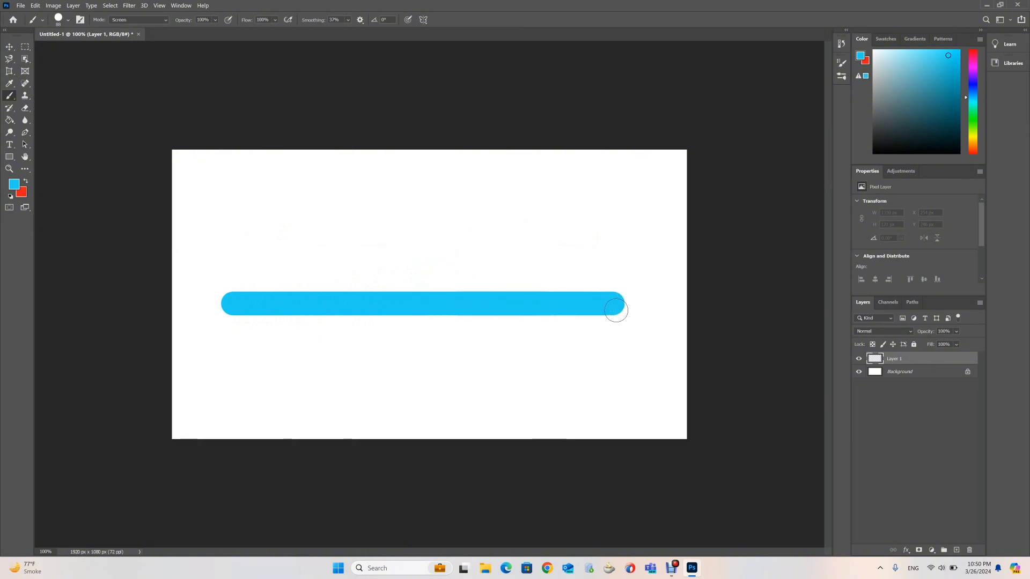
left_click(445, 184)
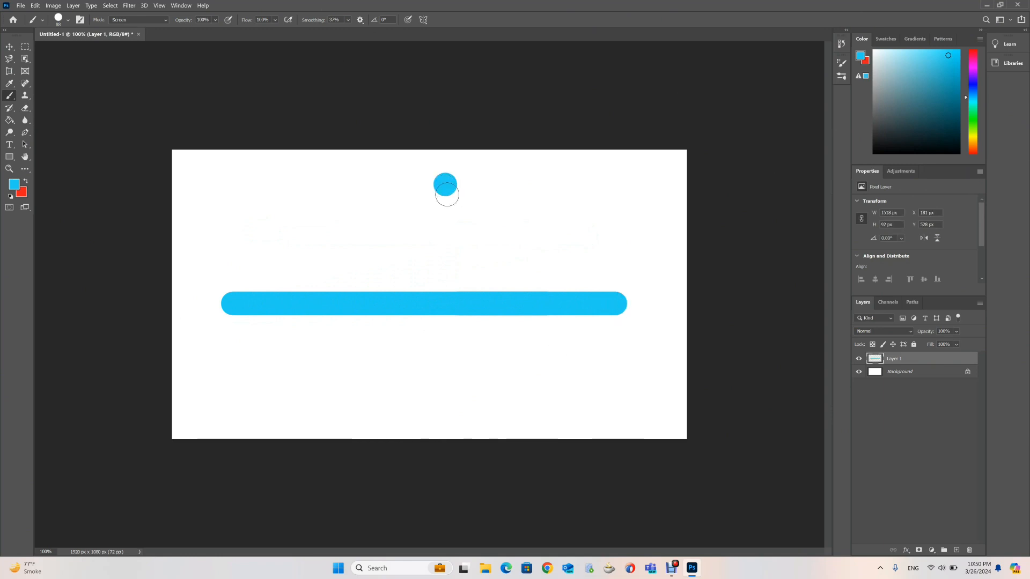
mouse_move(447, 194)
left_mouse_down()
mouse_move(435, 358)
mouse_move(444, 417)
left_mouse_up()
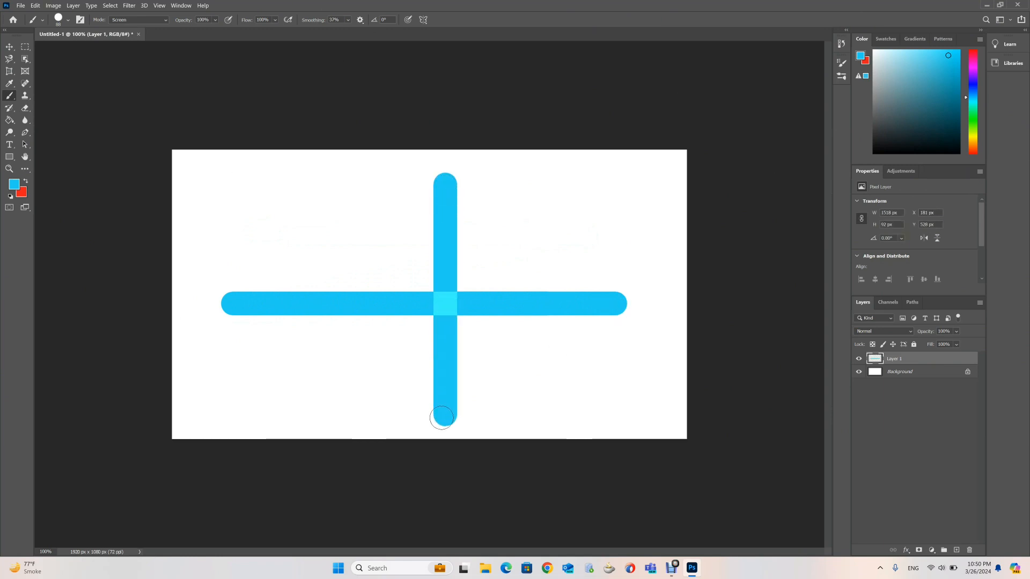
Undo the accidental diagonal connecting lines and paint two more straight vertical blue lines, one on each side of the middle one.
left_click(288, 187, "shift")
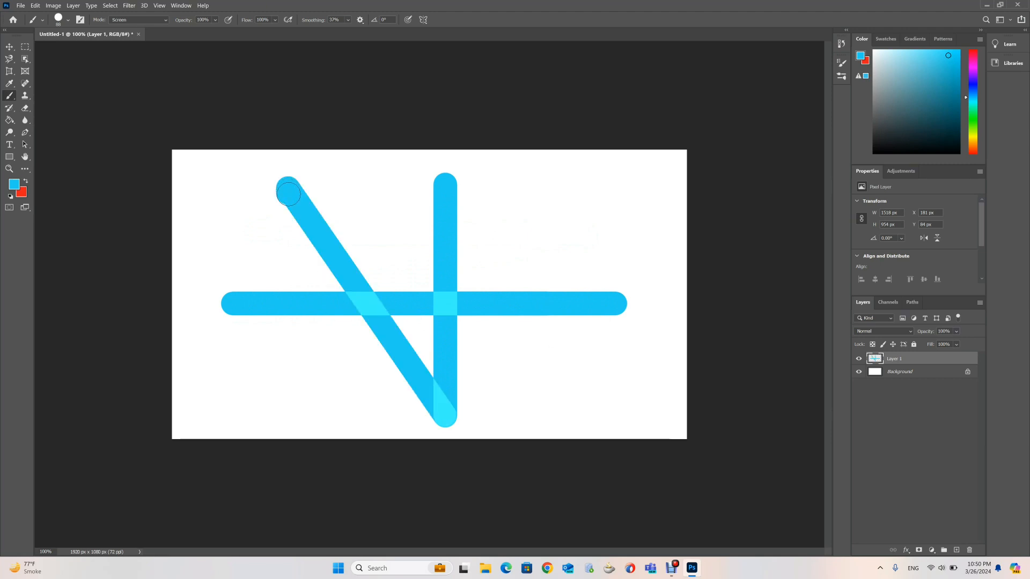
key("ctrl+z")
left_click(286, 185)
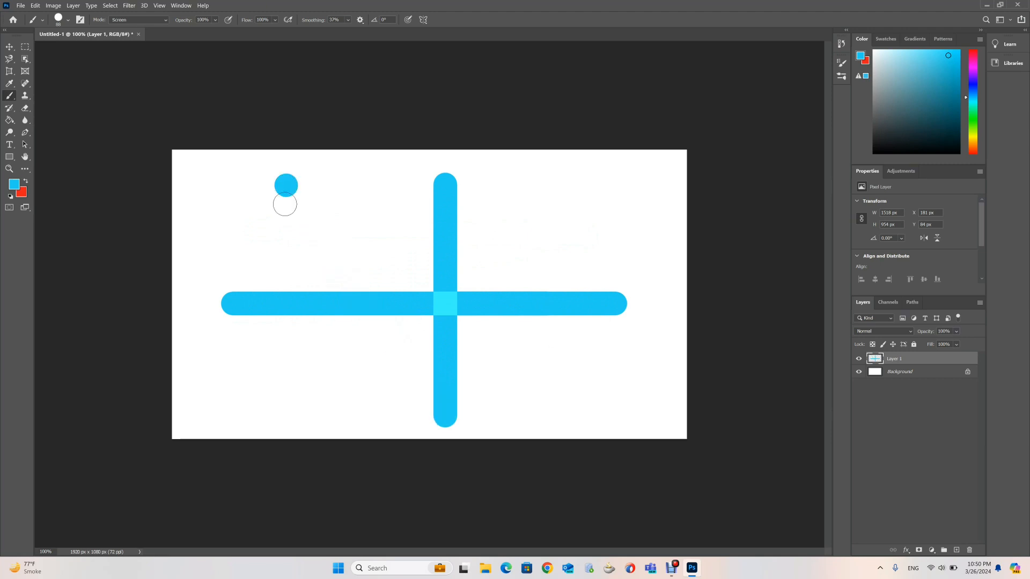
left_click_drag(285, 204, 286, 423)
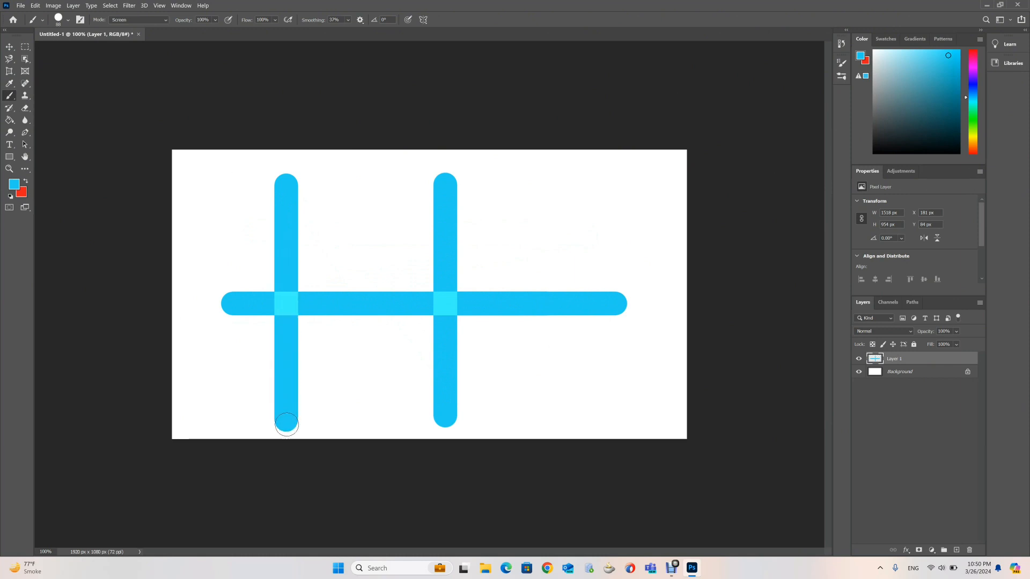
left_click(604, 189, "shift")
key("ctrl+z")
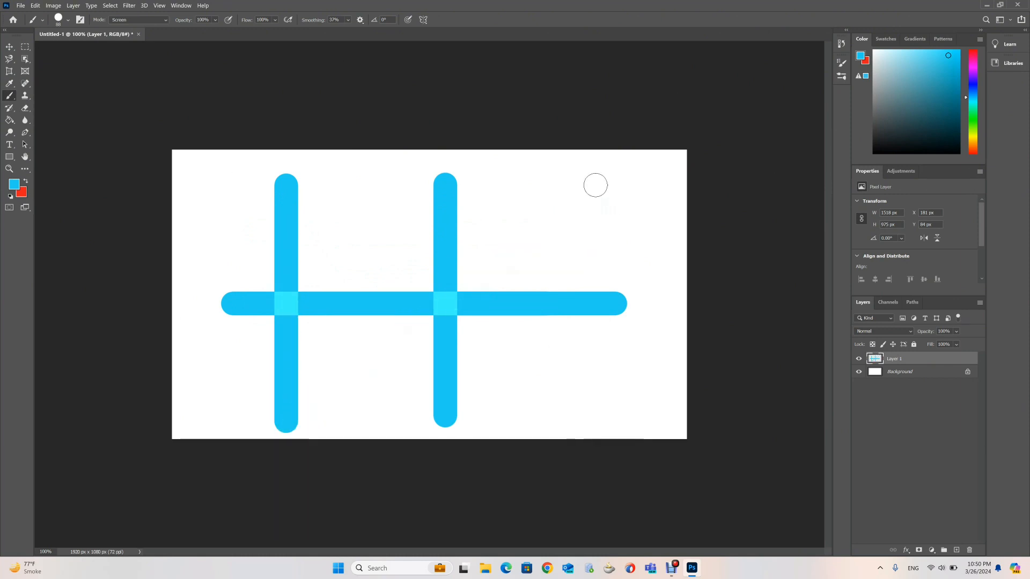
left_click(594, 184)
left_click_drag(596, 189, 615, 425)
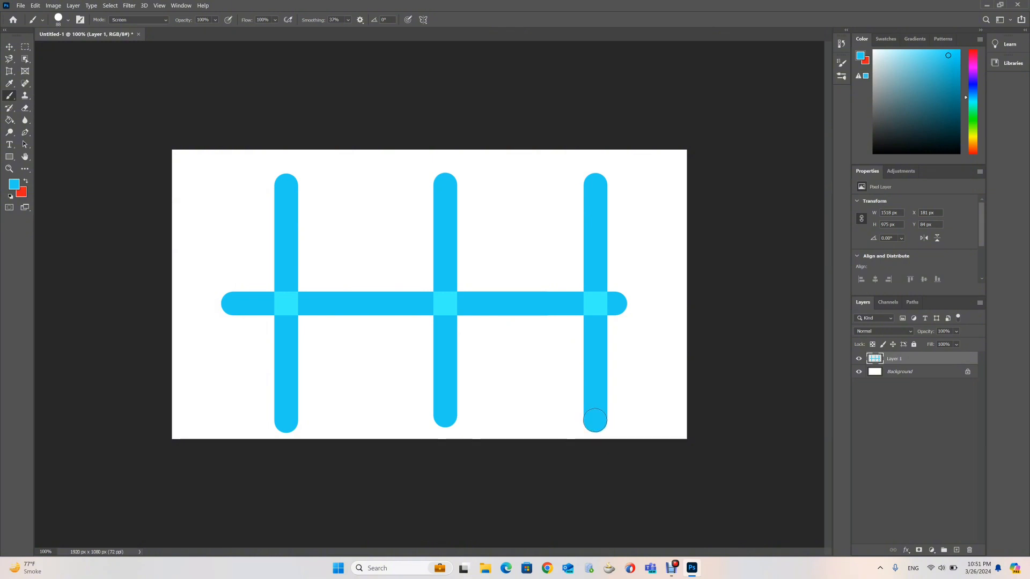
Paint two straight diagonal blue lines connecting the opposite ends of the two outer vertical lines.
left_click(595, 421)
left_click(285, 185, "shift")
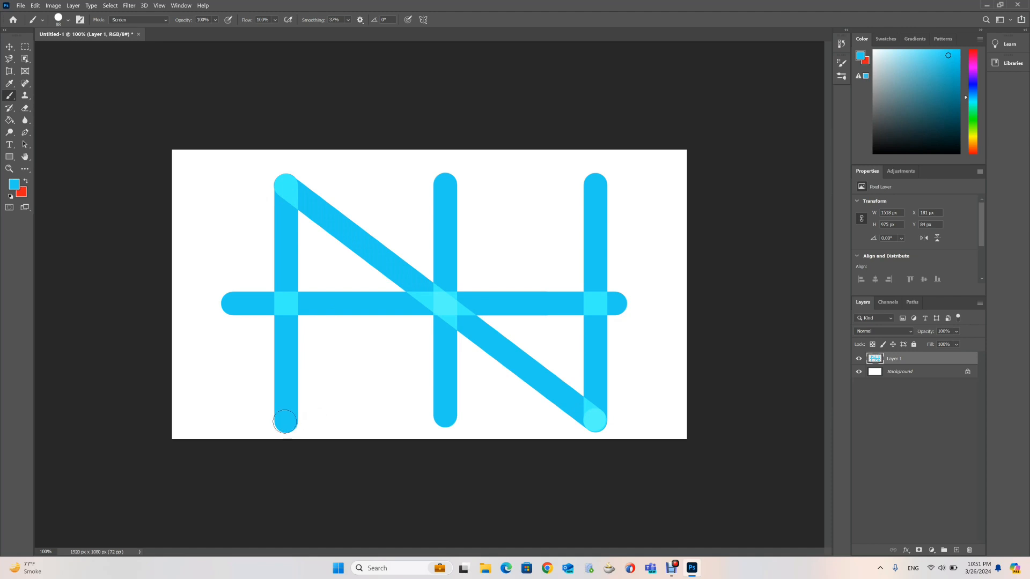
left_click(285, 421)
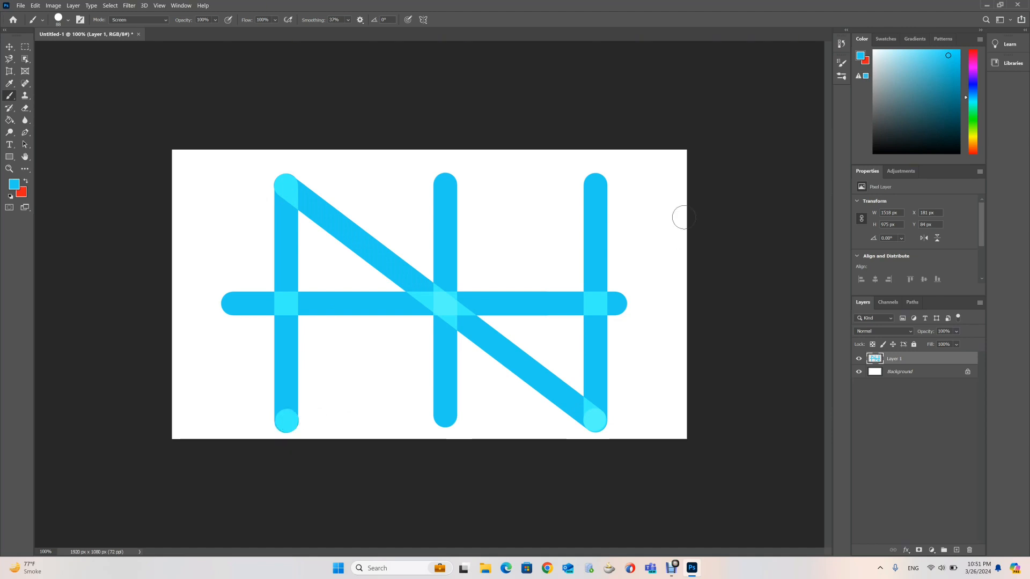
left_click(595, 185, "shift")
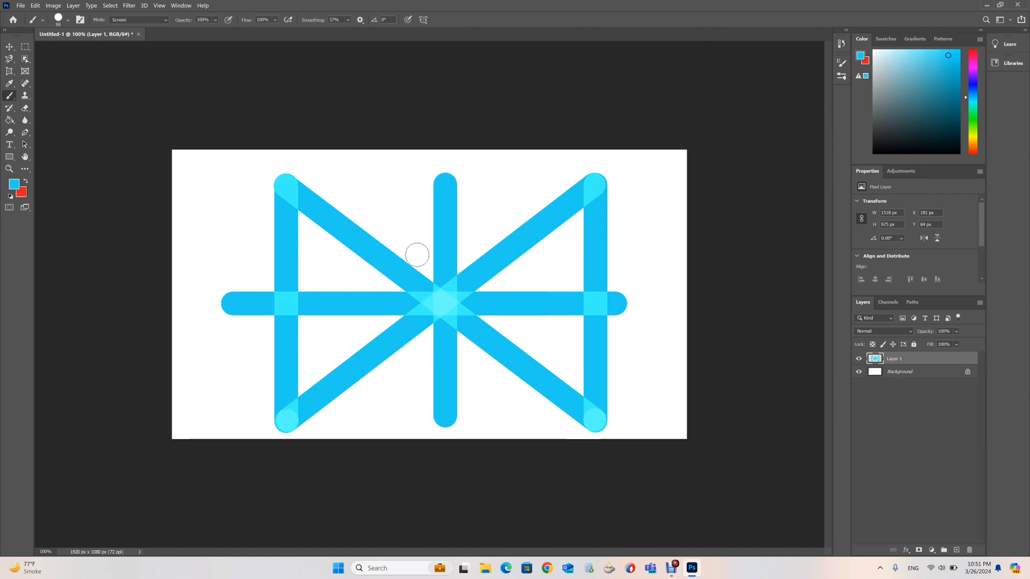
Undo all the straight blue lines until the layer is empty.
key("ctrl+z")
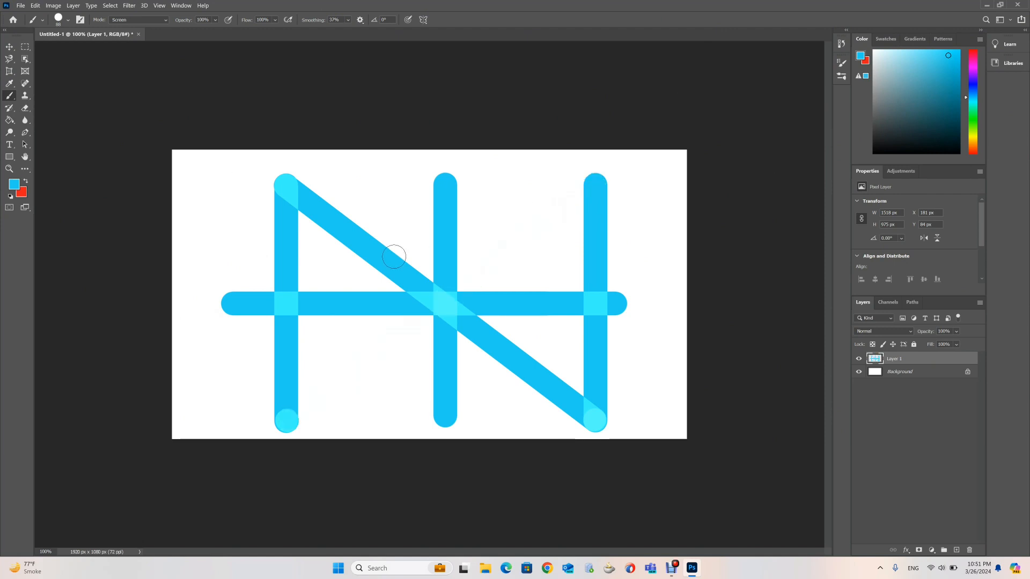
key("ctrl+z")
key("ctrl+z")
key("ctrl+z")
key("ctrl+z")
key("ctrl+z")
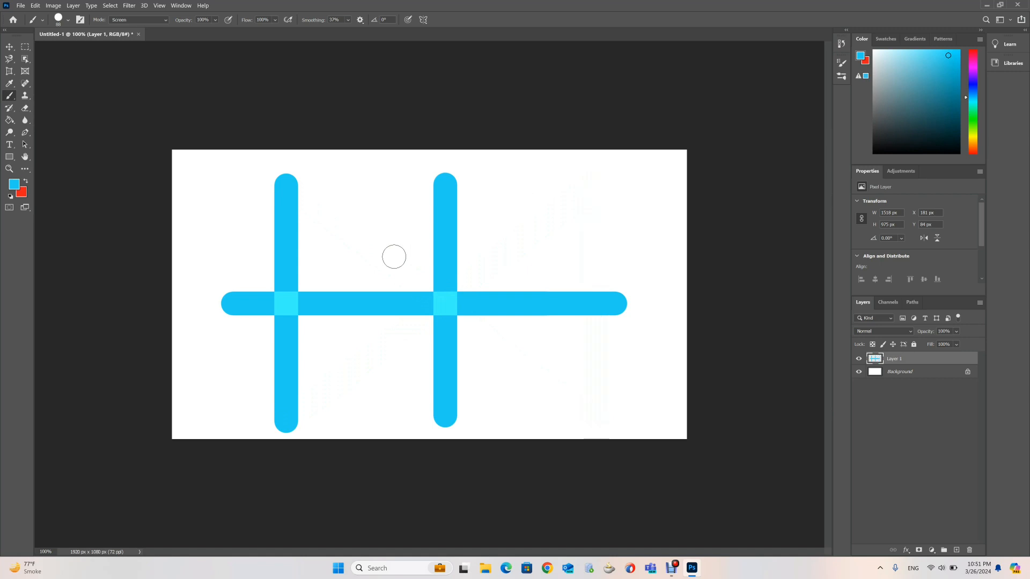
key("ctrl+z")
key("ctrl+z")
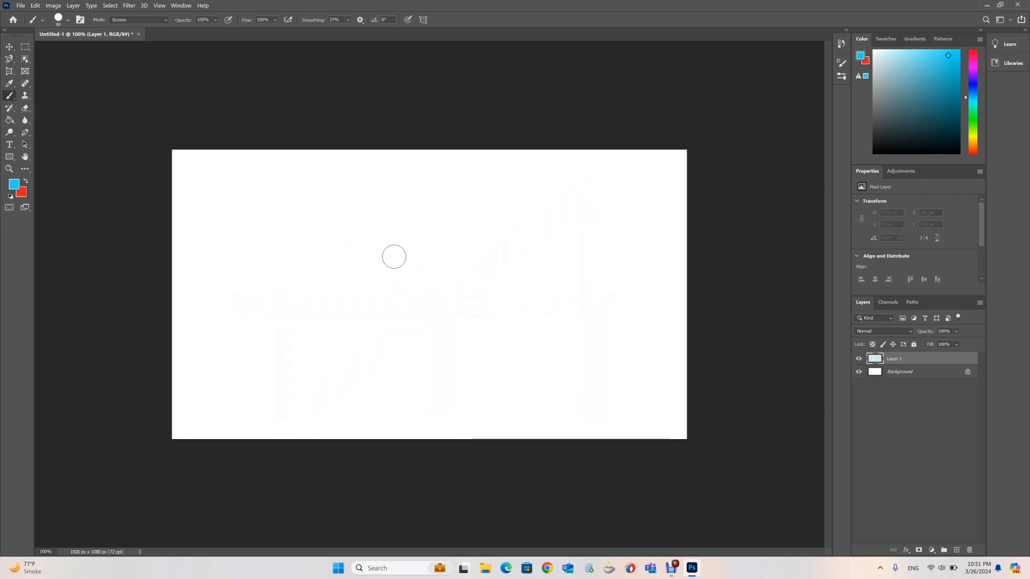
Set the brush hardness to 28% and paint a looping blue stroke across the canvas.
right_click(352, 122)
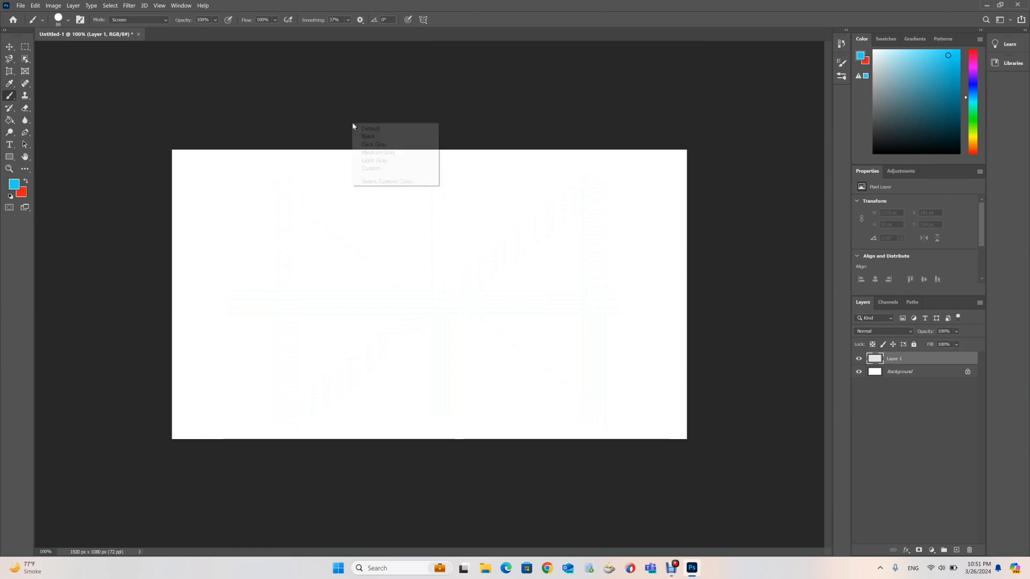
right_click(325, 209)
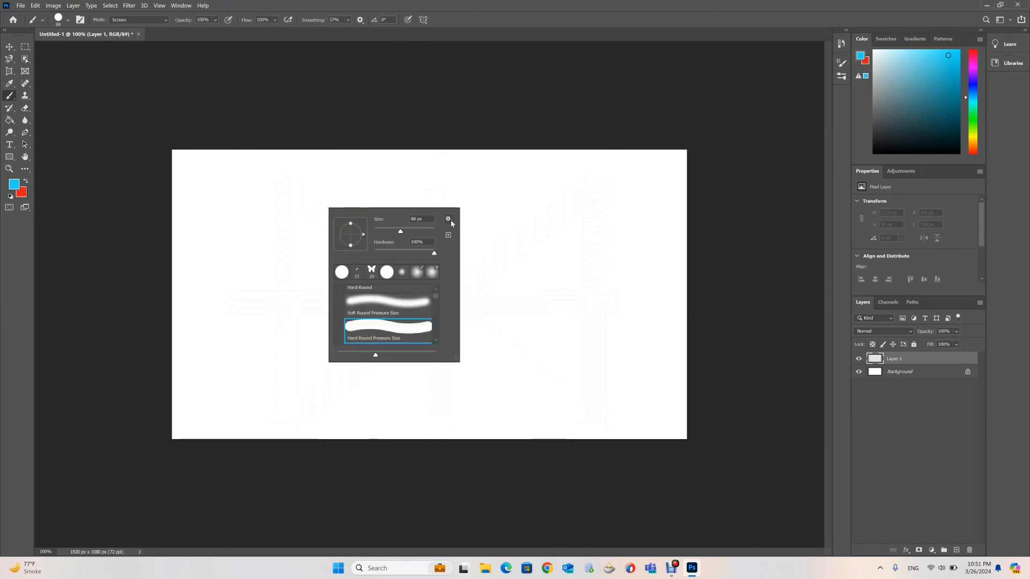
left_click(448, 219)
left_click_drag(400, 249, 391, 249)
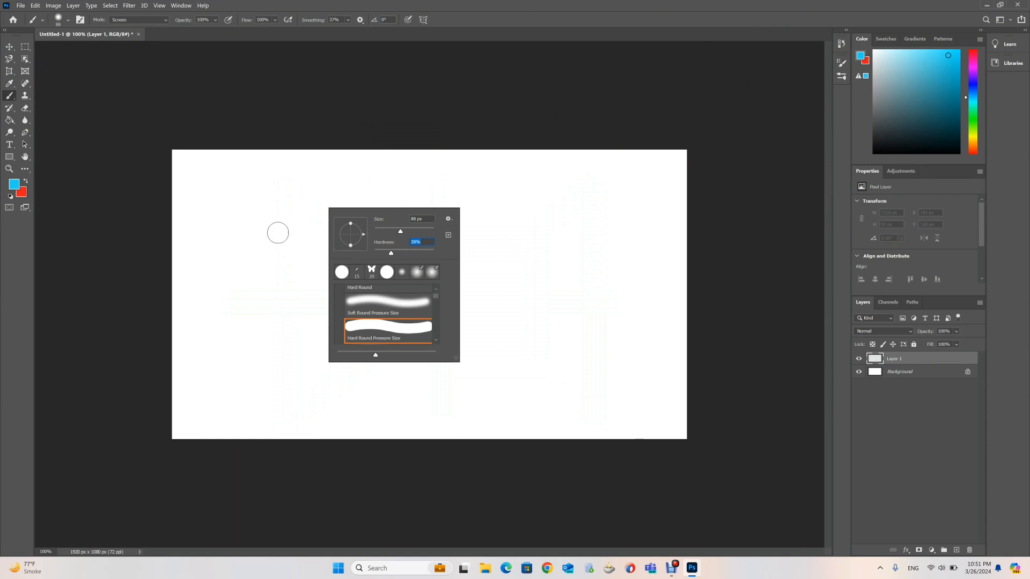
left_click_drag(257, 225, 355, 230)
mouse_move(341, 293)
left_mouse_down()
mouse_move(366, 336)
mouse_move(529, 247)
mouse_move(518, 234)
mouse_move(448, 264)
mouse_move(462, 314)
mouse_move(607, 329)
mouse_move(586, 251)
left_mouse_up()
mouse_move(528, 210)
left_mouse_down()
mouse_move(333, 274)
mouse_move(281, 220)
mouse_move(356, 207)
mouse_move(391, 223)
mouse_move(511, 370)
mouse_move(575, 341)
mouse_move(554, 256)
left_mouse_up()
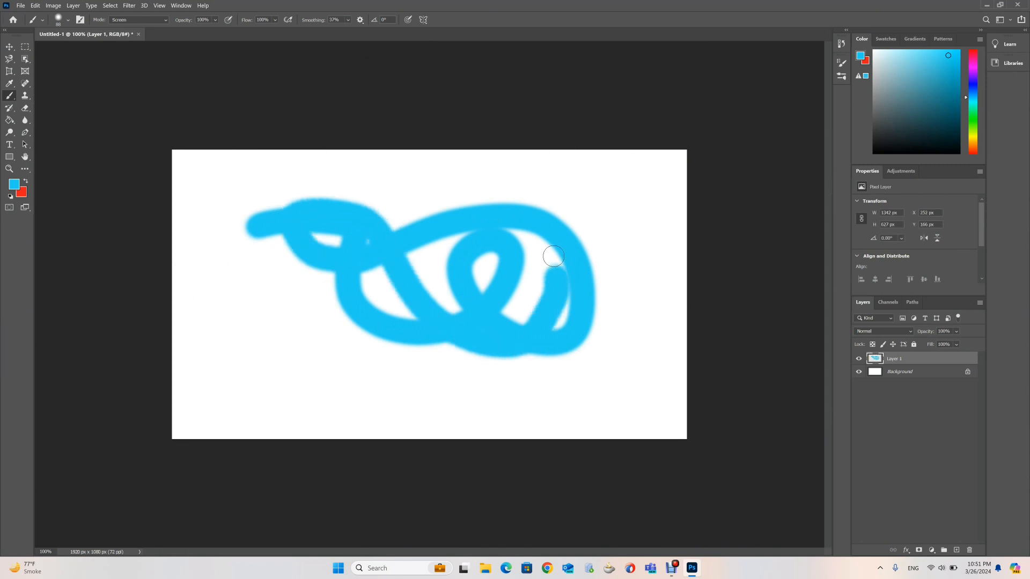
Undo the looping stroke, set the brush hardness to 0%, and paint a large, very soft looping blue stroke.
key("ctrl+z")
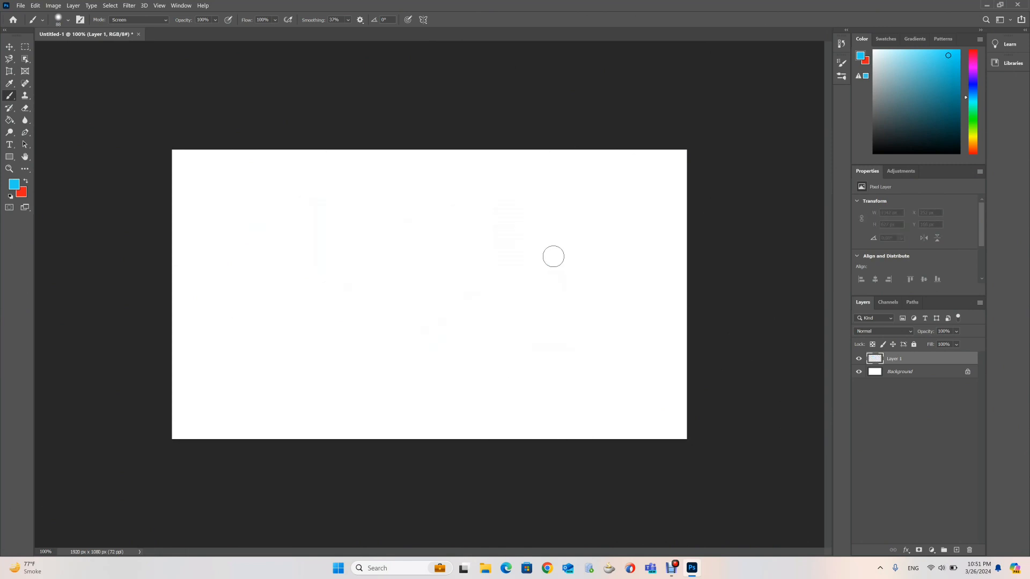
right_click(553, 258)
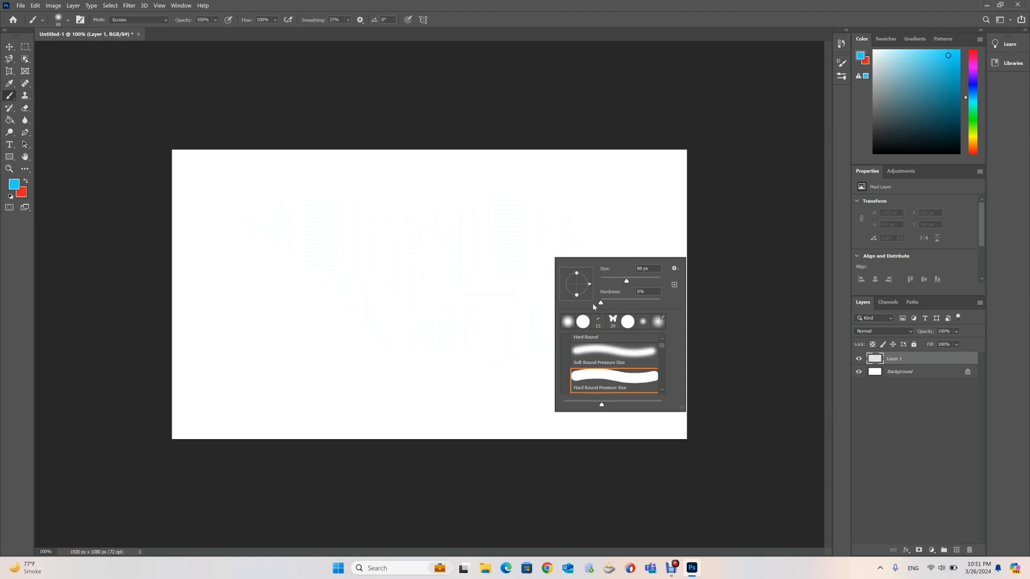
mouse_move(262, 230)
left_mouse_down()
mouse_move(308, 209)
mouse_move(332, 223)
mouse_move(347, 338)
mouse_move(401, 394)
mouse_move(568, 366)
mouse_move(544, 263)
mouse_move(488, 258)
mouse_move(382, 324)
mouse_move(259, 354)
mouse_move(213, 323)
mouse_move(217, 254)
mouse_move(267, 217)
mouse_move(305, 232)
mouse_move(358, 299)
mouse_move(551, 371)
mouse_move(579, 343)
mouse_move(585, 269)
mouse_move(505, 222)
mouse_move(364, 315)
mouse_move(265, 296)
mouse_move(261, 239)
mouse_move(465, 255)
mouse_move(530, 203)
left_mouse_up()
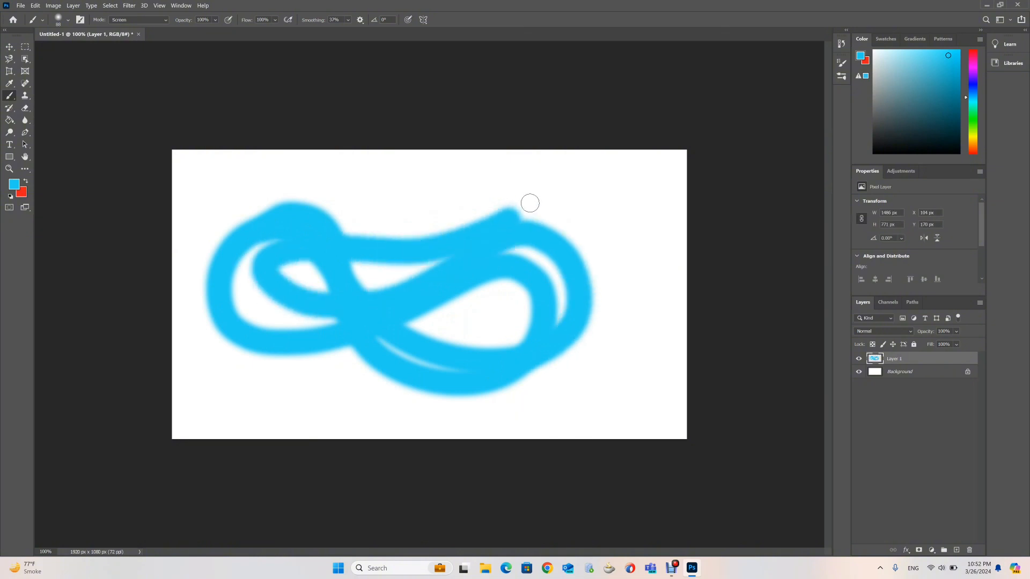
Undo the soft looping stroke and paint a single soft blue dab about 142 px wide near the canvas's upper-left area.
key("ctrl+z")
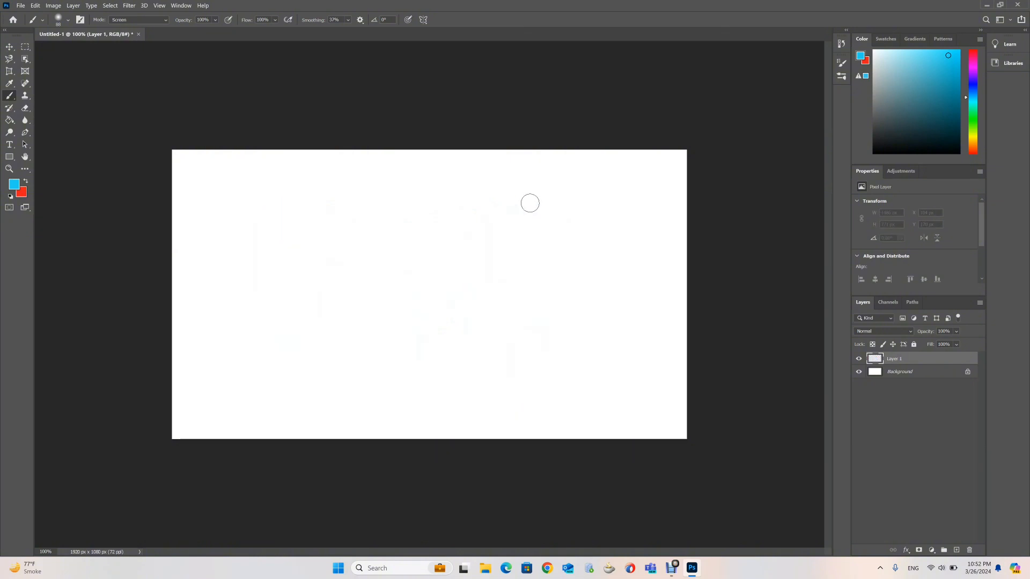
right_click(443, 187)
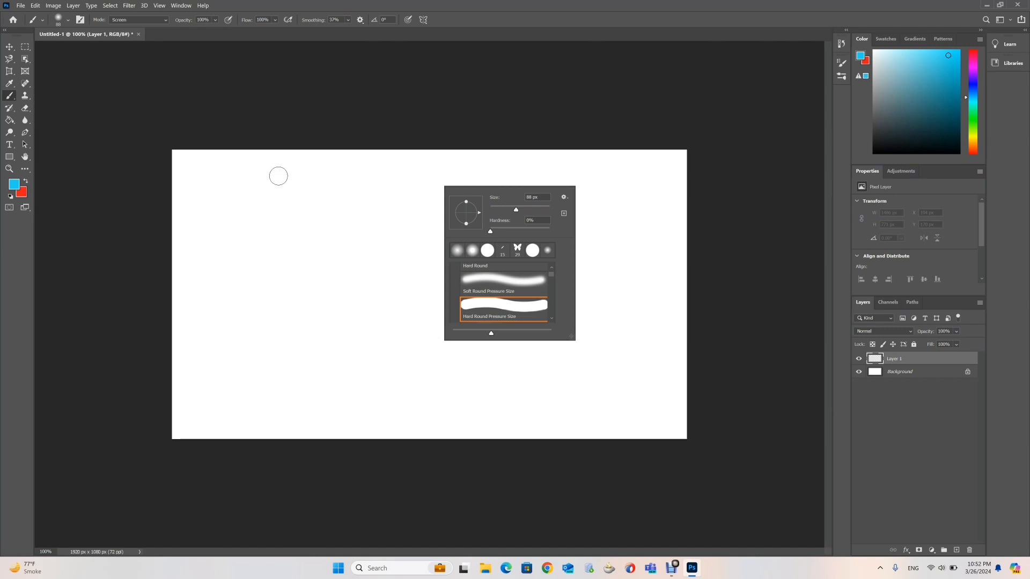
left_click(278, 176)
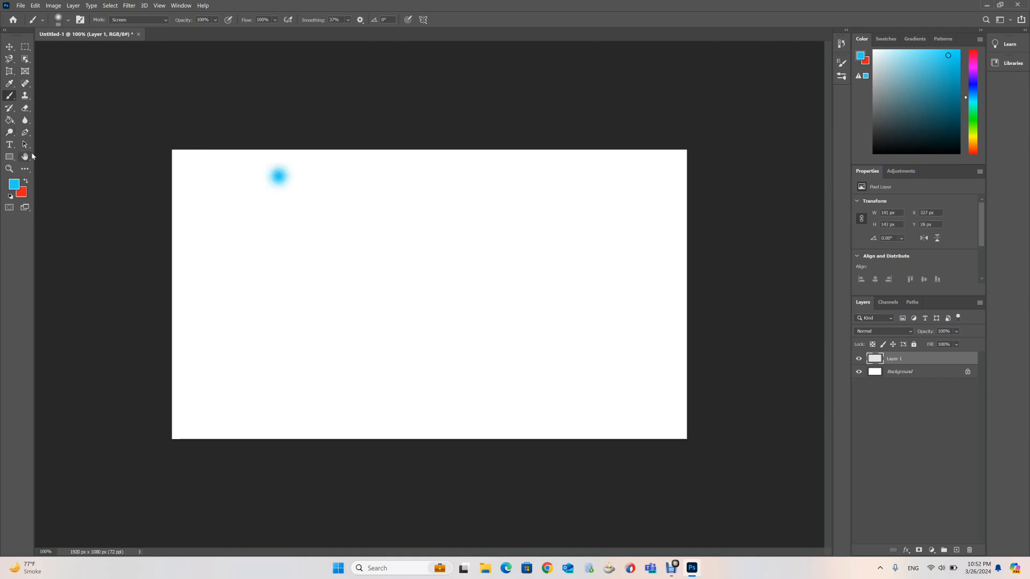